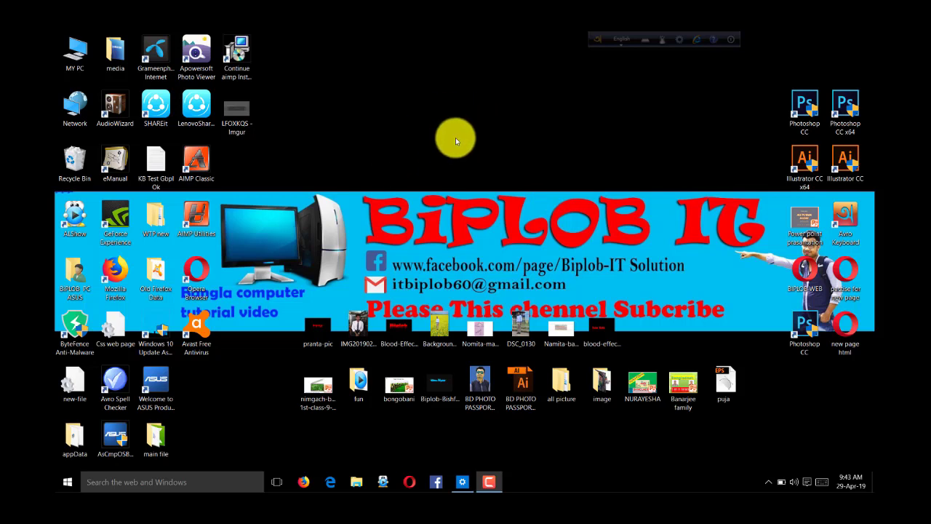
Step: Refresh the desktop, then open and close the My PC window
{"action": "right_click", "coordinate": [447, 117]}
{"action": "left_click", "coordinate": [465, 153]}
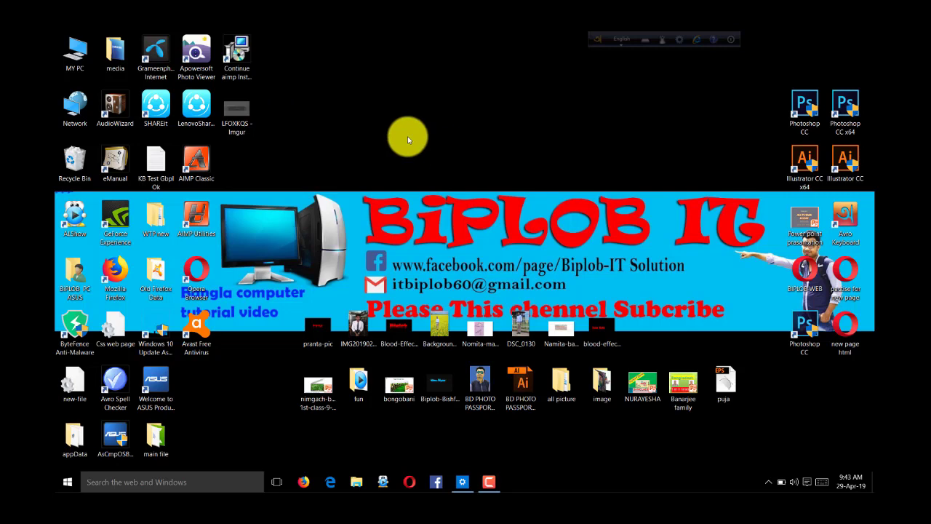
{"action": "double_click", "coordinate": [75, 58]}
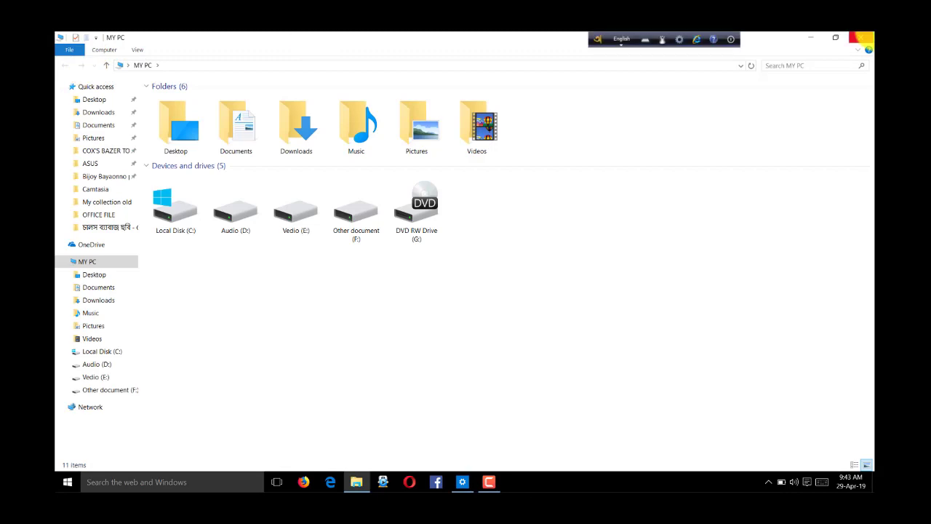
{"action": "left_click", "coordinate": [862, 37]}
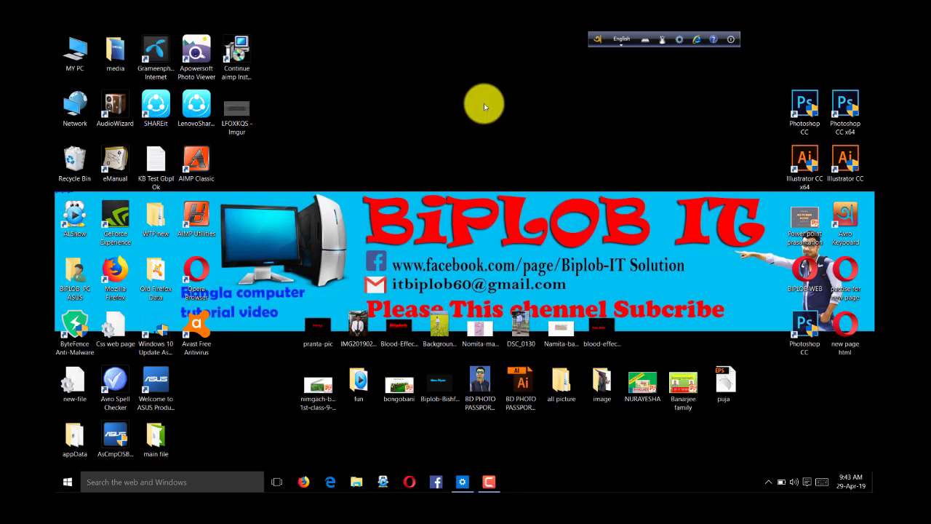
Step: Refresh the desktop several more times from its right-click menu
{"action": "right_click", "coordinate": [484, 103]}
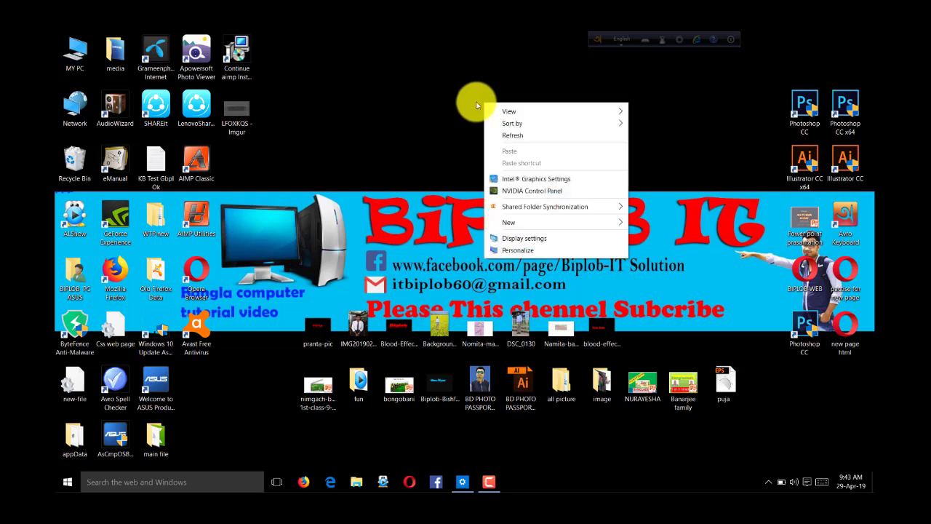
{"action": "left_click", "coordinate": [507, 136]}
{"action": "right_click", "coordinate": [489, 121]}
{"action": "left_click", "coordinate": [528, 152]}
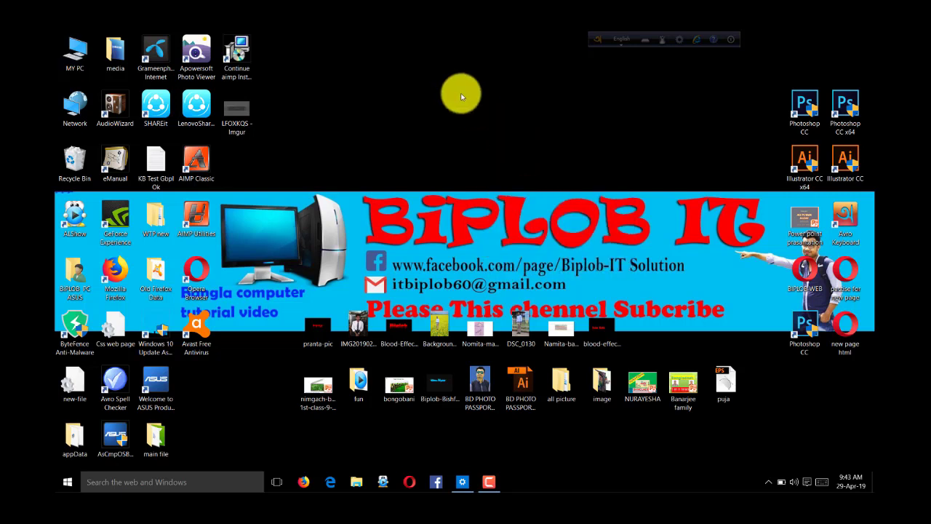
{"action": "right_click", "coordinate": [454, 88]}
{"action": "left_click", "coordinate": [479, 120]}
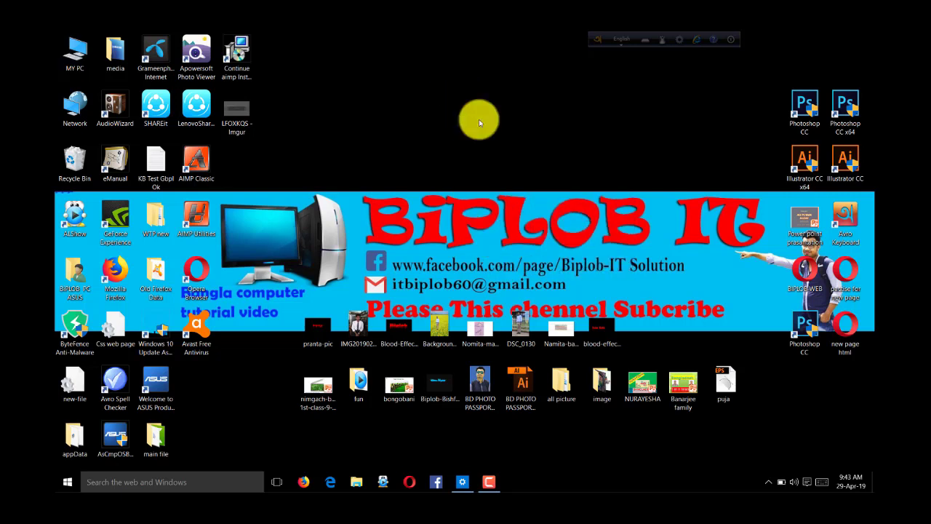
{"action": "right_click", "coordinate": [479, 119]}
{"action": "left_click", "coordinate": [494, 152]}
{"action": "right_click", "coordinate": [490, 137]}
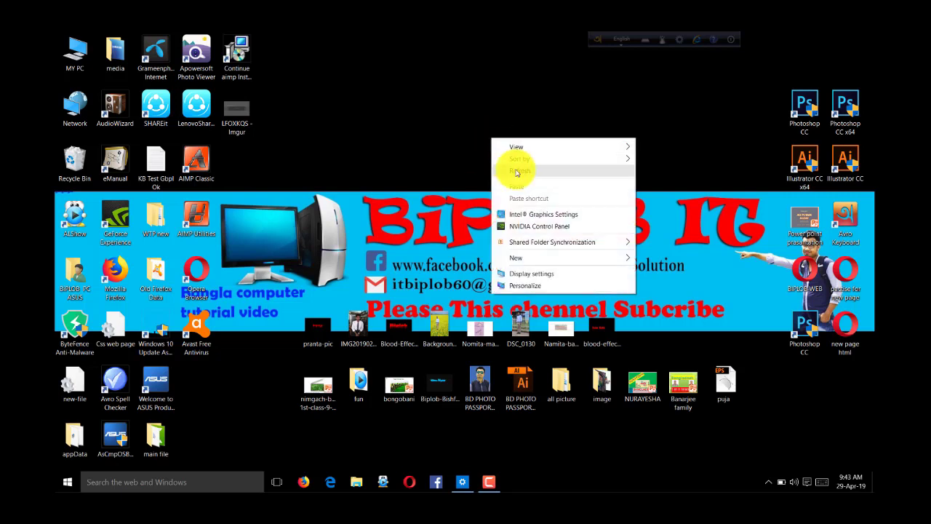
{"action": "left_click", "coordinate": [511, 169]}
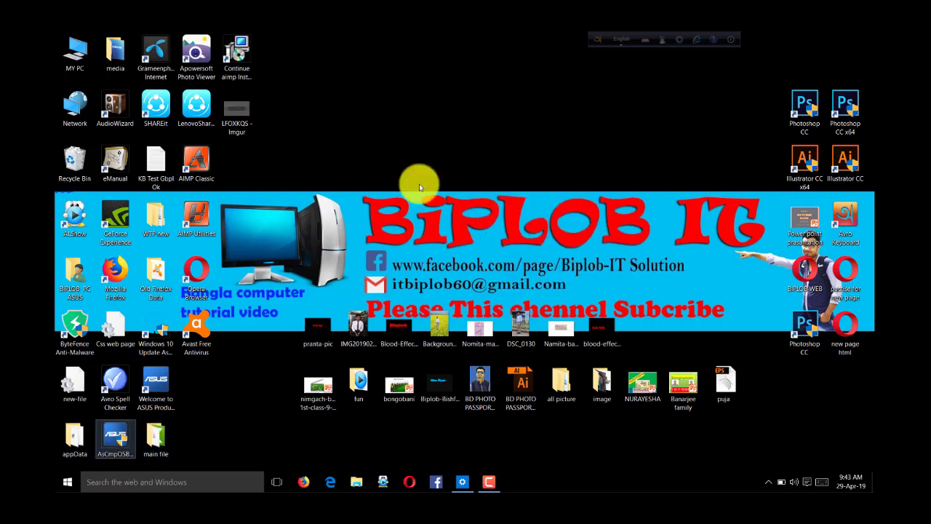
{"action": "right_click", "coordinate": [468, 139]}
{"action": "left_click", "coordinate": [149, 477]}
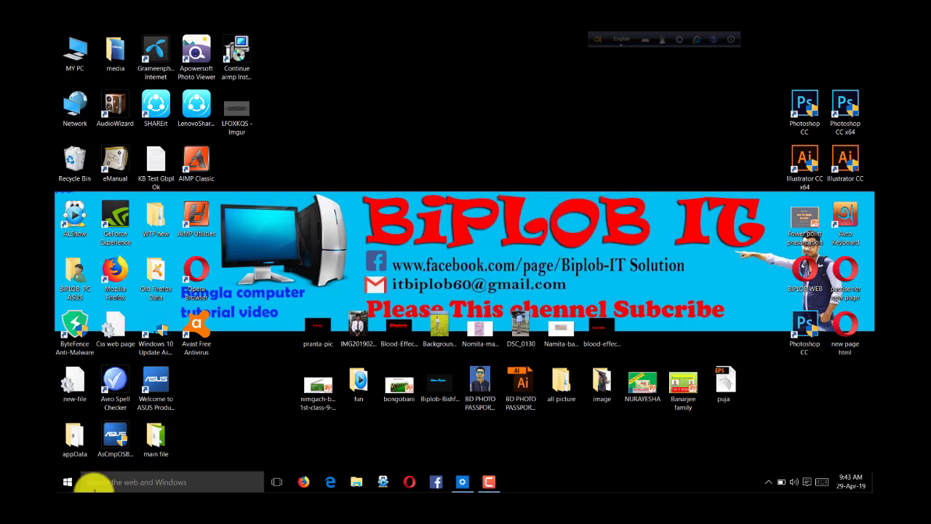
Step: Find the Run app by searching 'r' and run the 'tree' command
{"action": "left_click", "coordinate": [102, 485]}
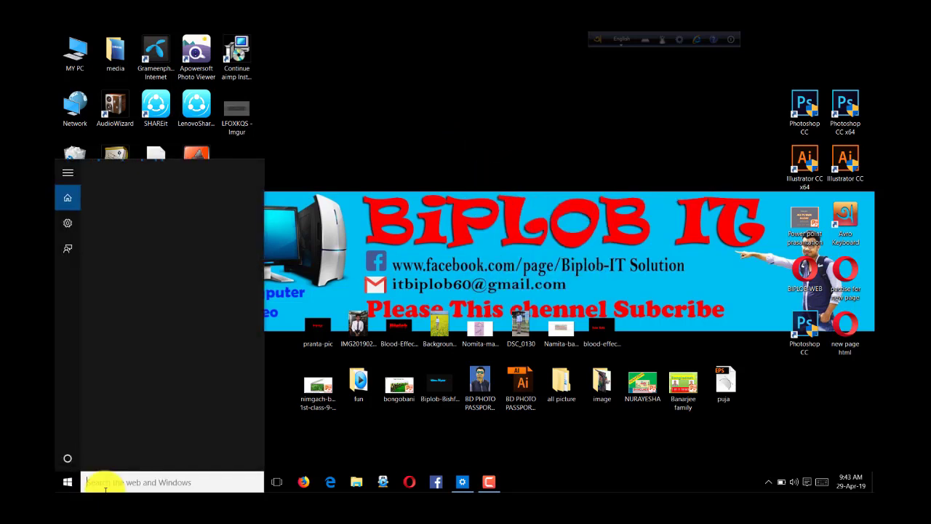
{"action": "type", "text": "r"}
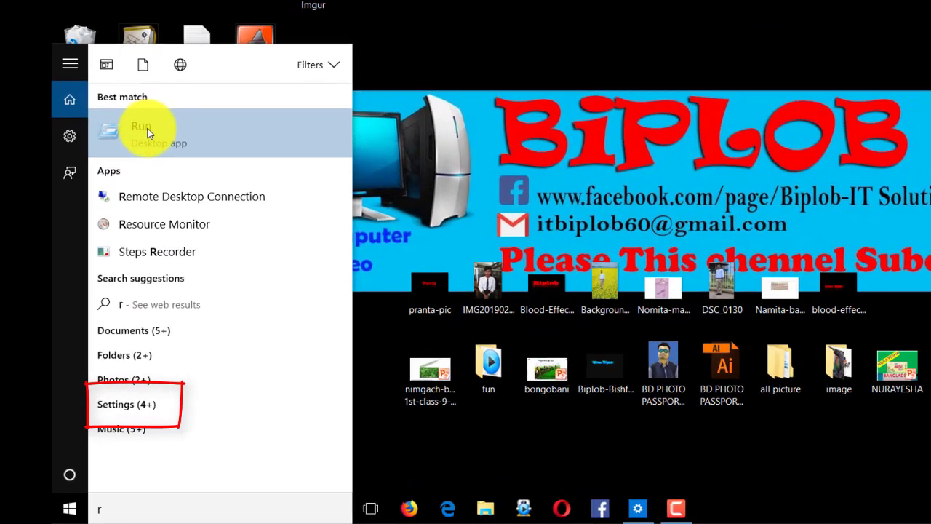
{"action": "left_click", "coordinate": [148, 133]}
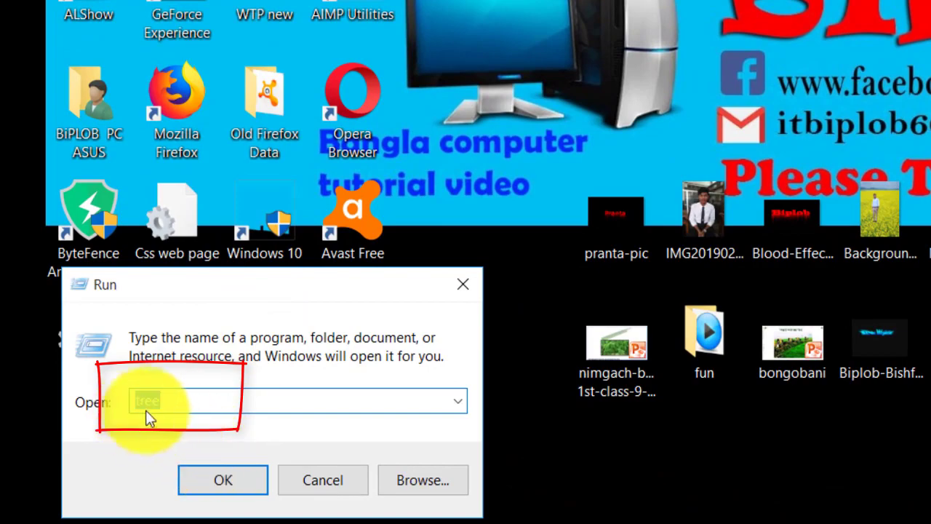
{"action": "type", "text": "tree"}
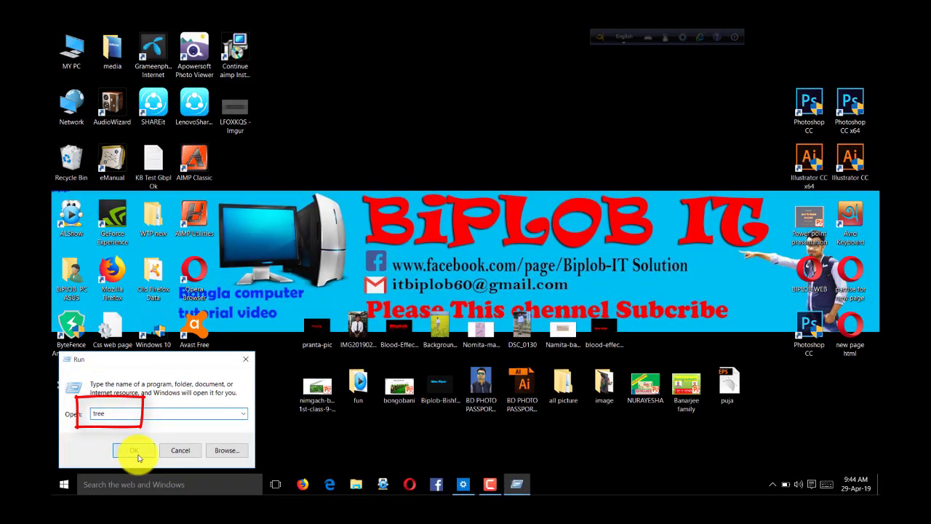
{"action": "left_click", "coordinate": [135, 447]}
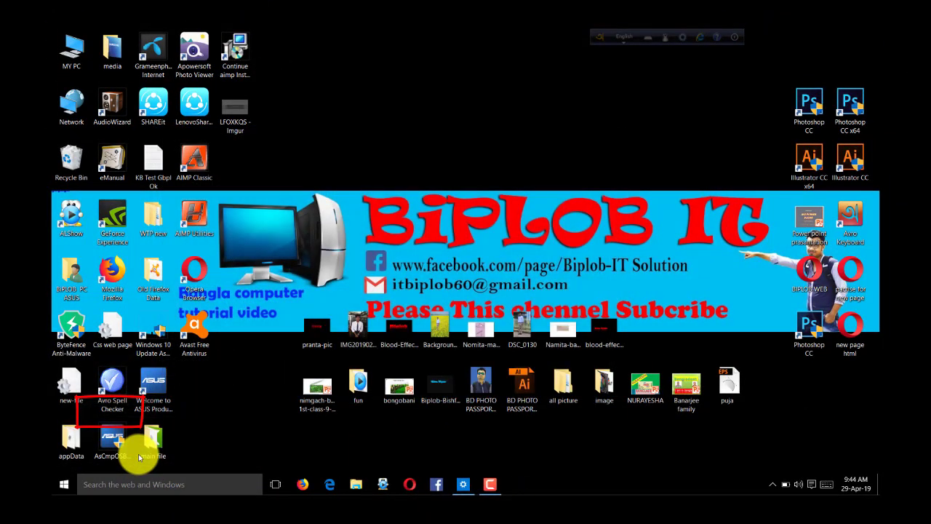
Step: Refresh the desktop twice after the tree console closes
{"action": "right_click", "coordinate": [429, 123]}
{"action": "left_click", "coordinate": [453, 158]}
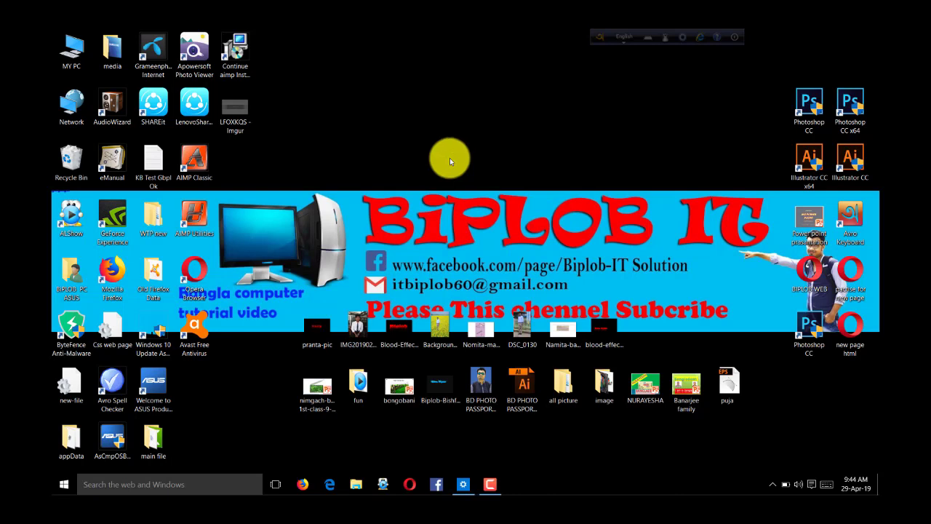
{"action": "right_click", "coordinate": [449, 158]}
{"action": "left_click", "coordinate": [484, 203]}
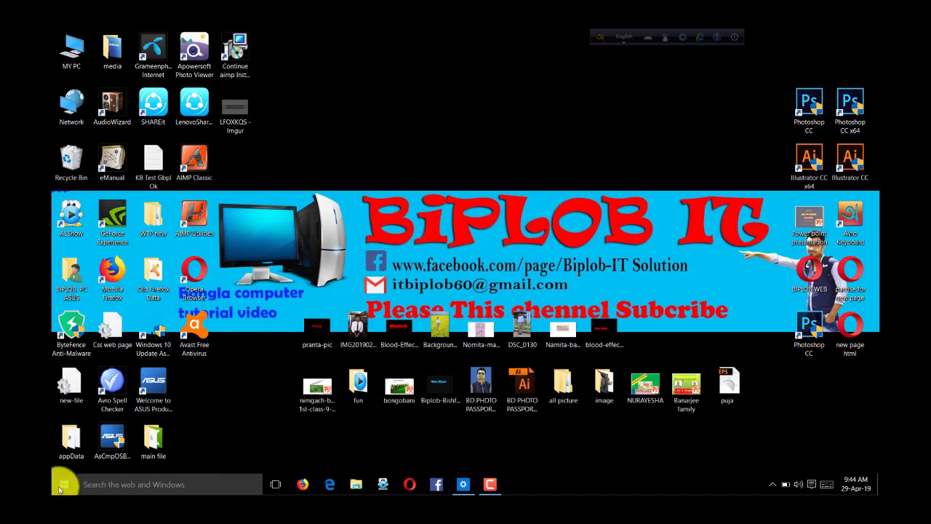
Step: Open All apps in Start, scroll to M and expand the Microsoft Office folder
{"action": "left_click", "coordinate": [68, 481]}
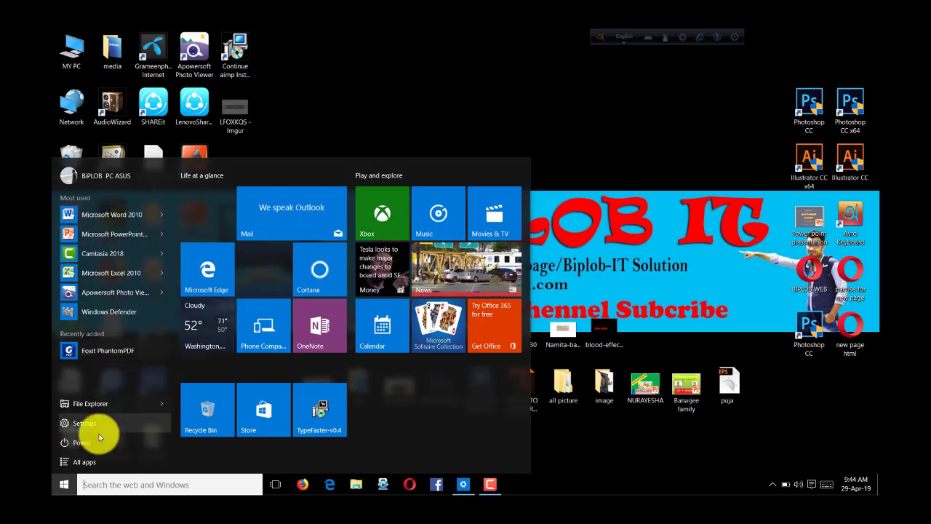
{"action": "left_click", "coordinate": [83, 462]}
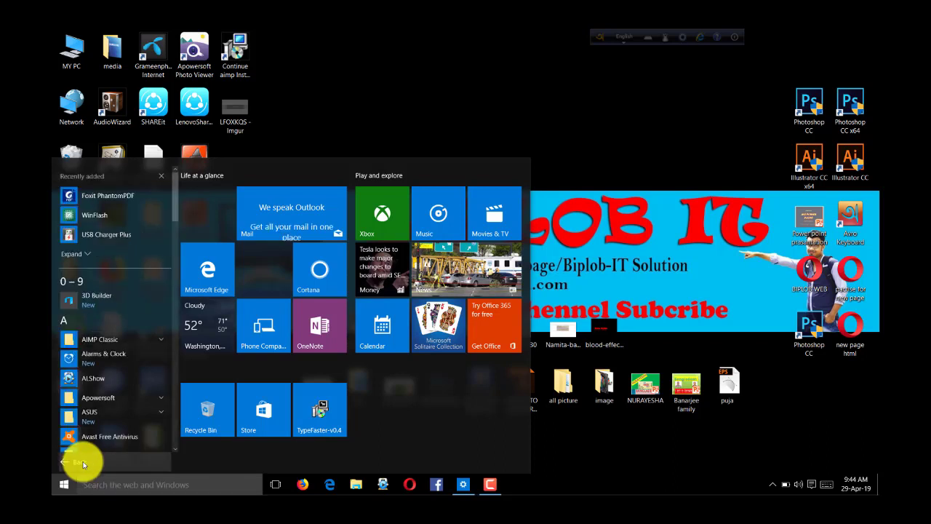
{"action": "scroll", "coordinate": [139, 243], "scroll_direction": "down", "scroll_amount": 3}
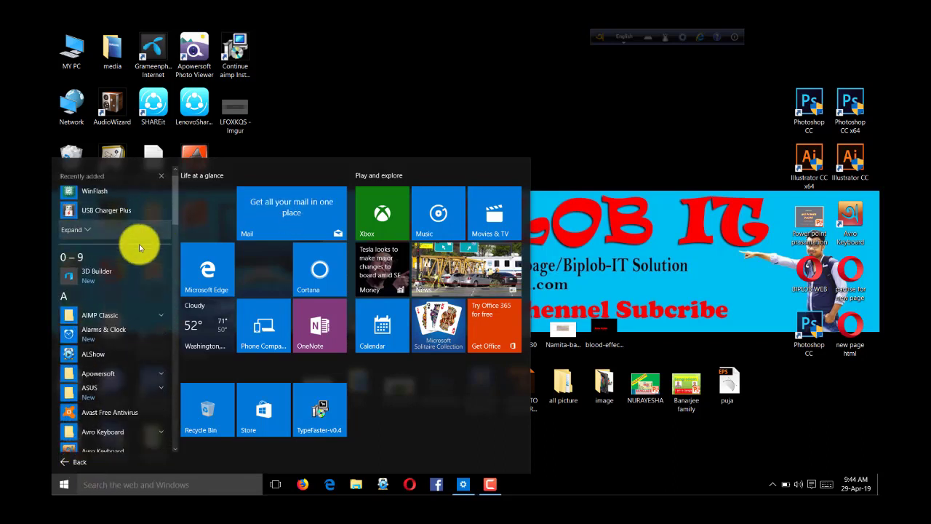
{"action": "scroll", "coordinate": [139, 244], "scroll_direction": "down", "scroll_amount": 3}
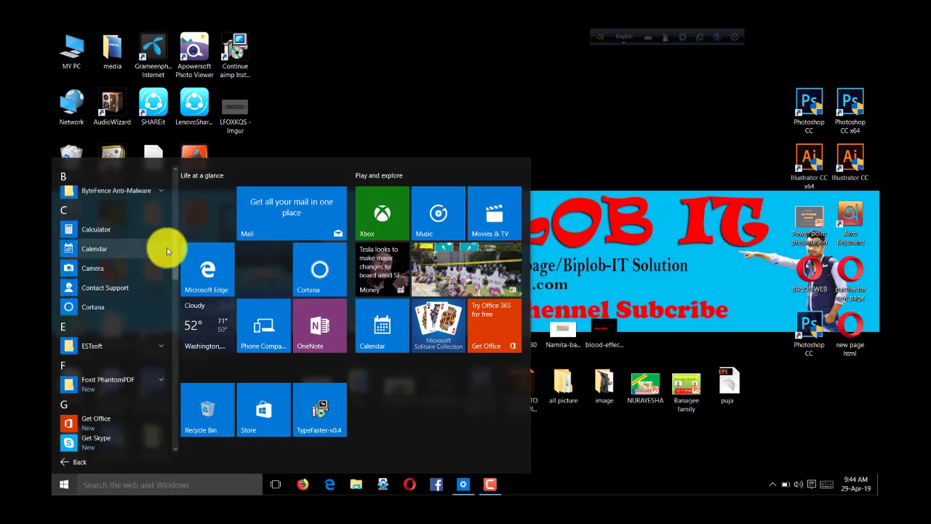
{"action": "left_click_drag", "start_coordinate": [173, 253], "coordinate": [183, 307]}
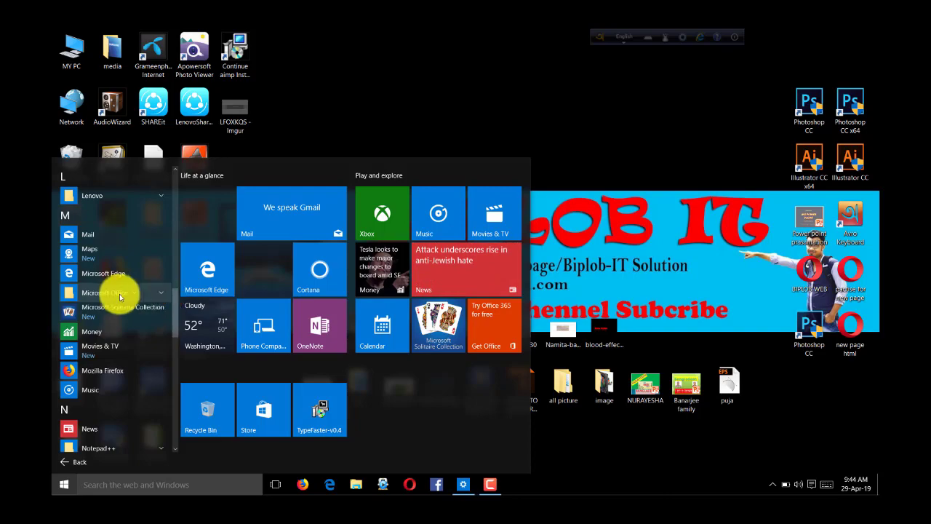
{"action": "left_click", "coordinate": [161, 291]}
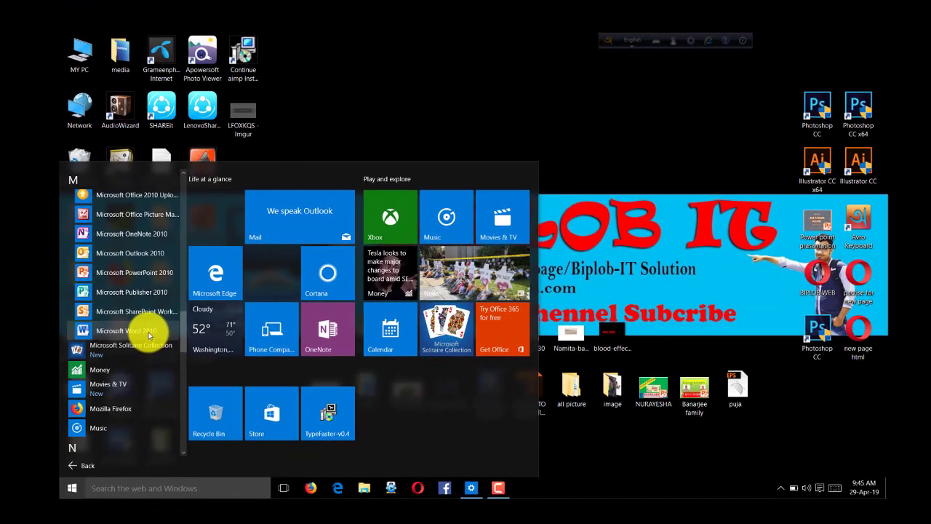
Step: Launch Word 2010, close the Navigation pane, and browse the ribbon tabs back to Home
{"action": "left_click", "coordinate": [149, 333]}
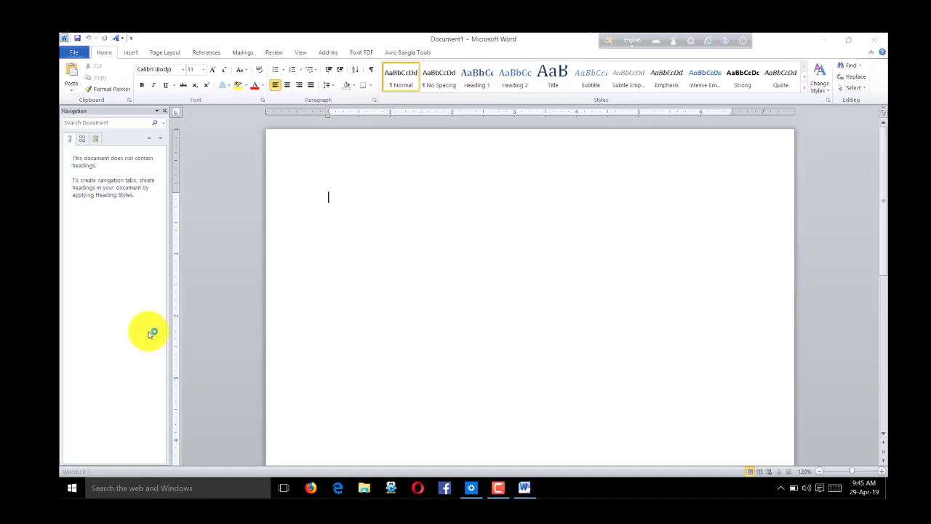
{"action": "left_click", "coordinate": [164, 111]}
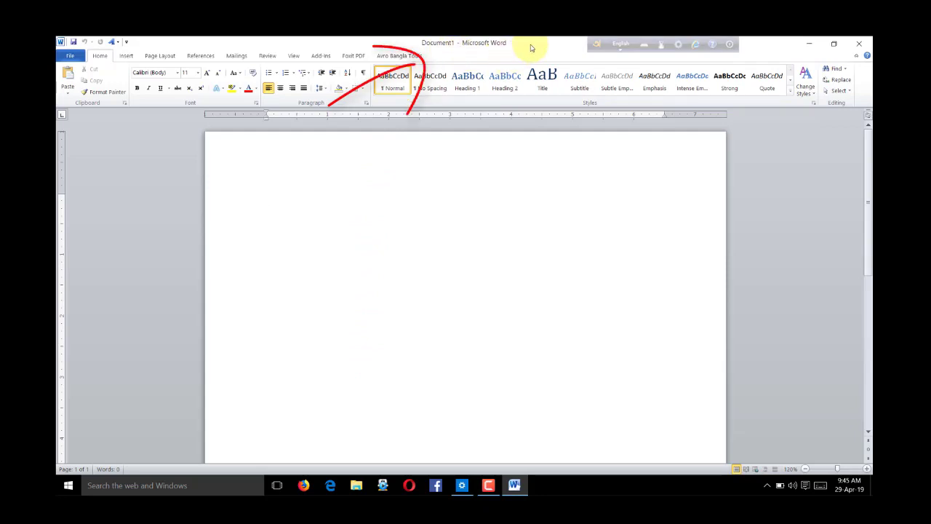
{"action": "left_click", "coordinate": [70, 55]}
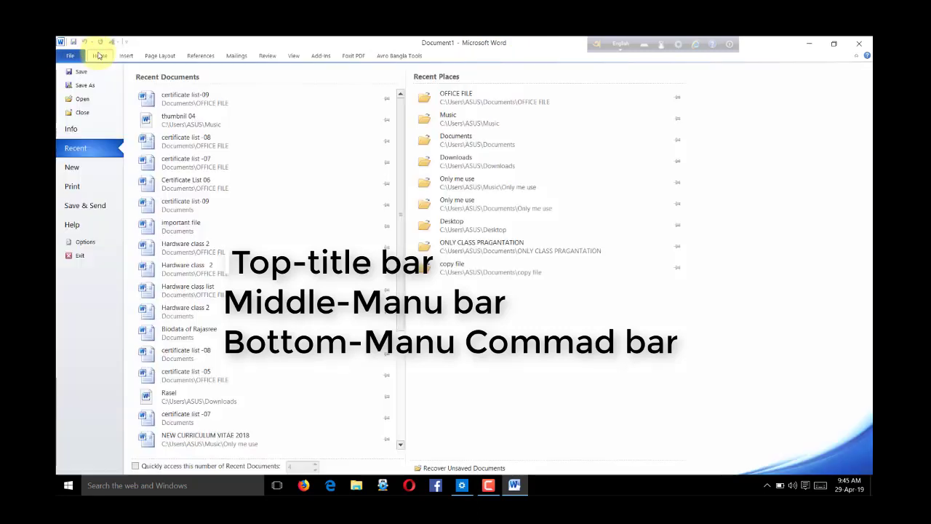
{"action": "left_click", "coordinate": [99, 55]}
{"action": "left_click", "coordinate": [126, 56]}
{"action": "left_click", "coordinate": [161, 56]}
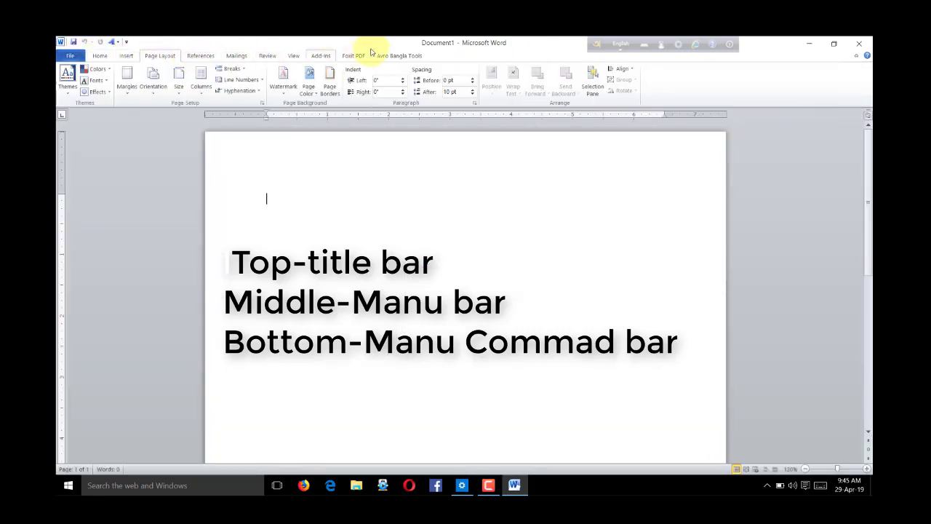
{"action": "left_click", "coordinate": [102, 56]}
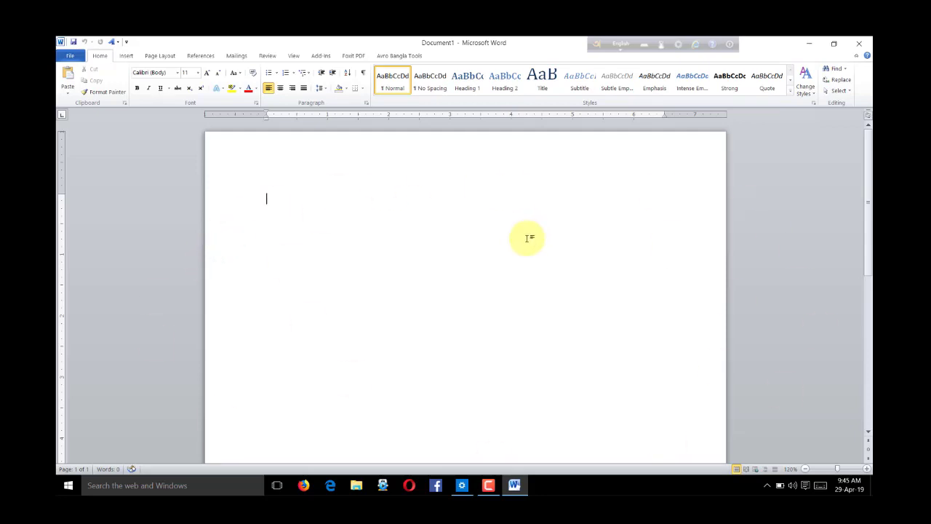
Step: Delete the gibberish first line and type 'MS WORD' in its place
{"action": "type", "text": "U"}
{"action": "type", "text": "yfuyfuxtfu  8uiuy"}
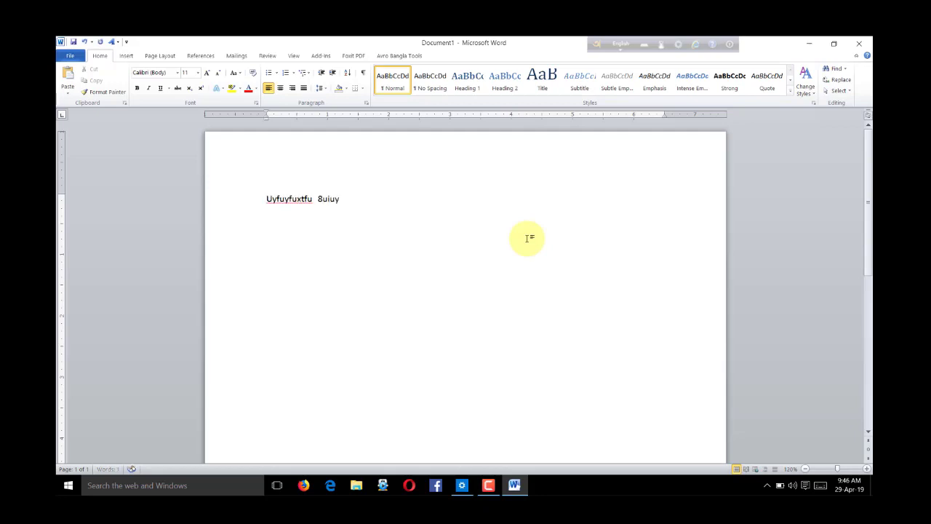
{"action": "type", "text": "ouiy9yuioh iytiuyouy"}
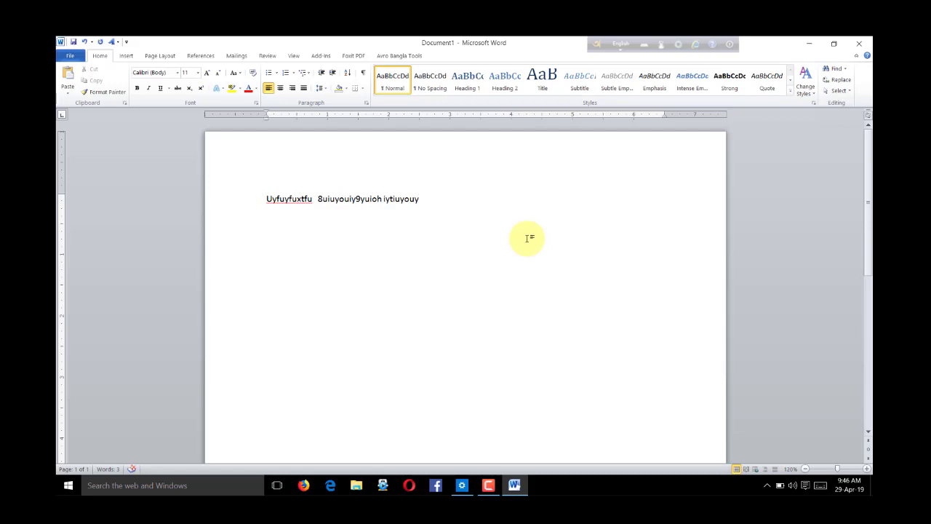
{"action": "type", "text": "8"}
{"action": "type", "text": "t8tu"}
{"action": "key", "text": "BackSpace"}
{"action": "key", "text": "BackSpace"}
{"action": "key", "text": "BackSpace"}
{"action": "key", "text": "BackSpace"}
{"action": "key", "text": "BackSpace"}
{"action": "key", "text": "BackSpace"}
{"action": "key", "text": "BackSpace"}
{"action": "key", "text": "BackSpace"}
{"action": "key", "text": "BackSpace"}
{"action": "key", "text": "BackSpace"}
{"action": "key", "text": "BackSpace"}
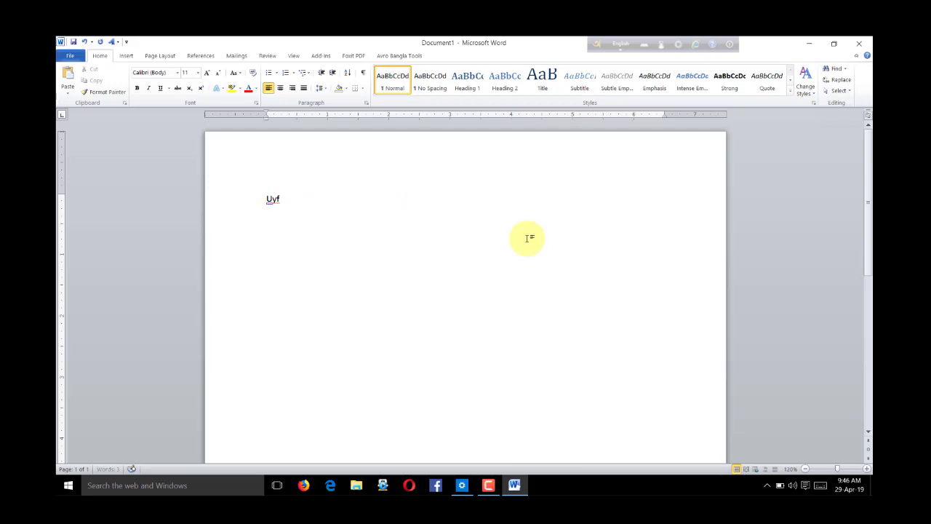
{"action": "key", "text": "BackSpace"}
{"action": "key", "text": "BackSpace"}
{"action": "key", "text": "BackSpace"}
{"action": "type", "text": "MS WOR"}
{"action": "type", "text": "D"}
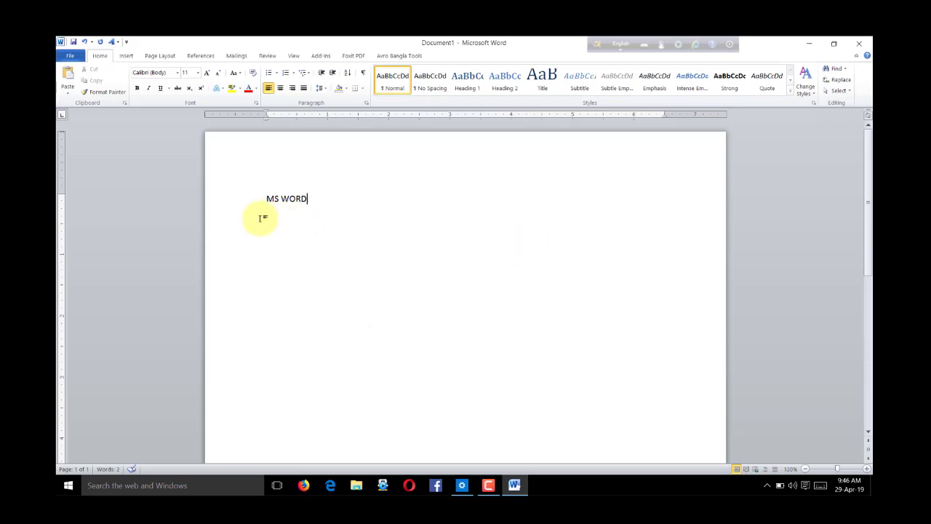
Step: Grow the MS WORD text's font to 48, then shrink it back to 26
{"action": "left_click_drag", "start_coordinate": [267, 199], "coordinate": [328, 214]}
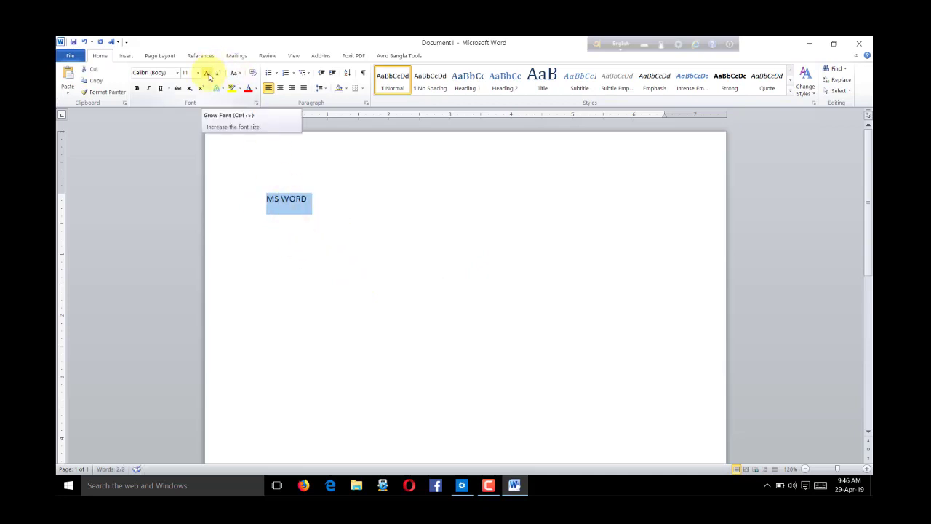
{"action": "left_click", "coordinate": [208, 75]}
{"action": "left_click", "coordinate": [208, 75]}
{"action": "left_click", "coordinate": [208, 74]}
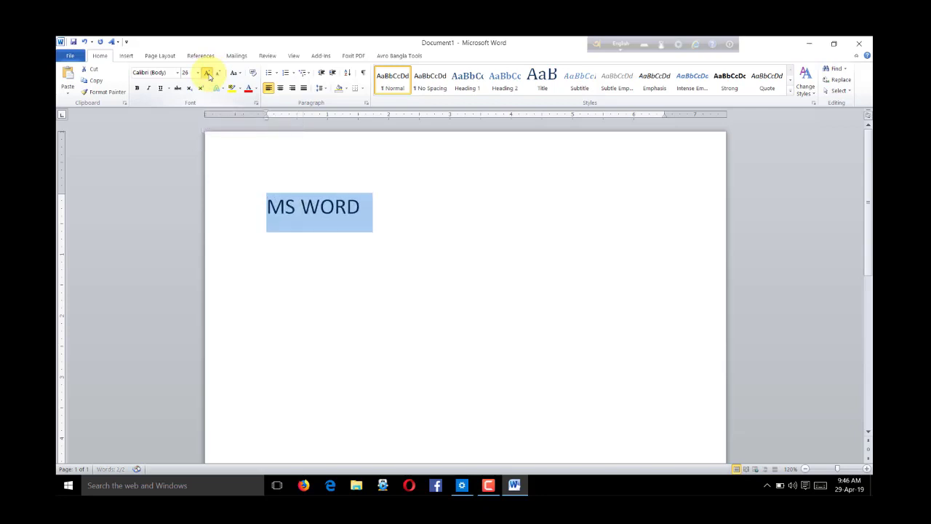
{"action": "left_click", "coordinate": [208, 75]}
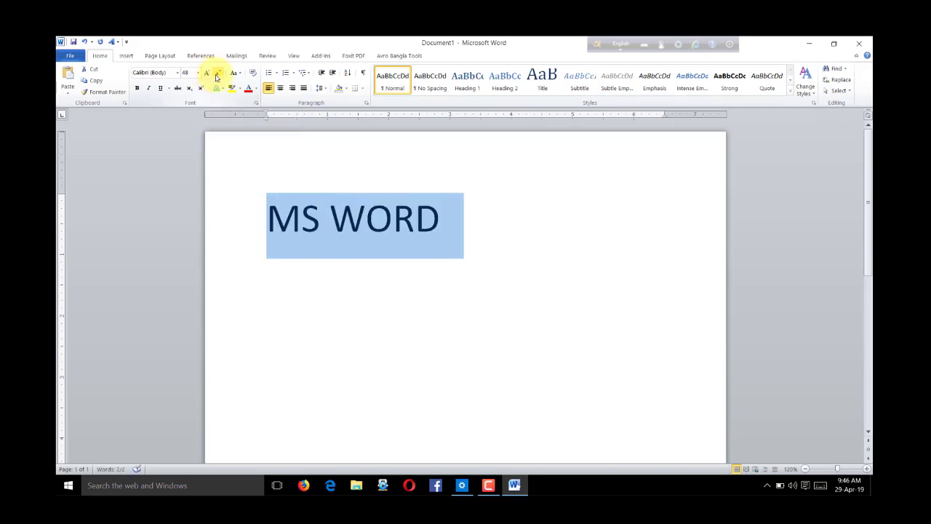
{"action": "left_click", "coordinate": [216, 78]}
{"action": "left_click", "coordinate": [217, 77]}
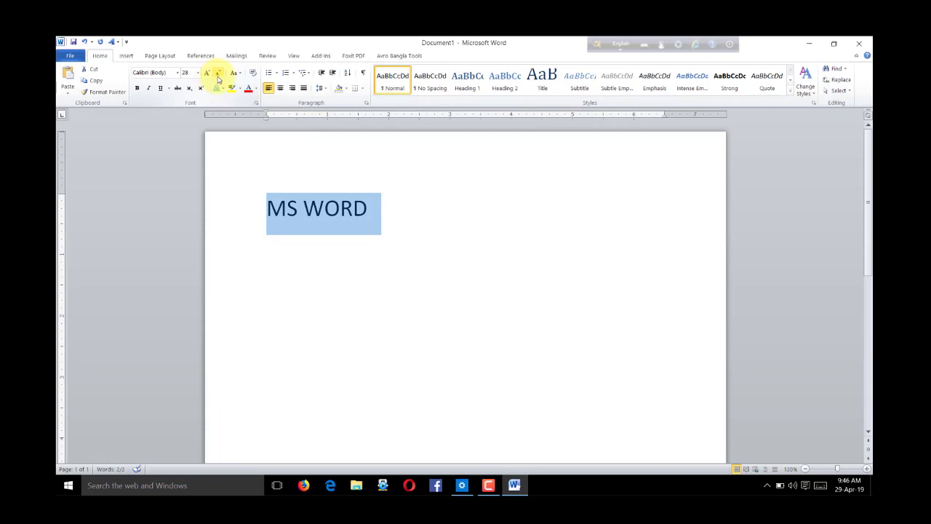
{"action": "left_click", "coordinate": [216, 77]}
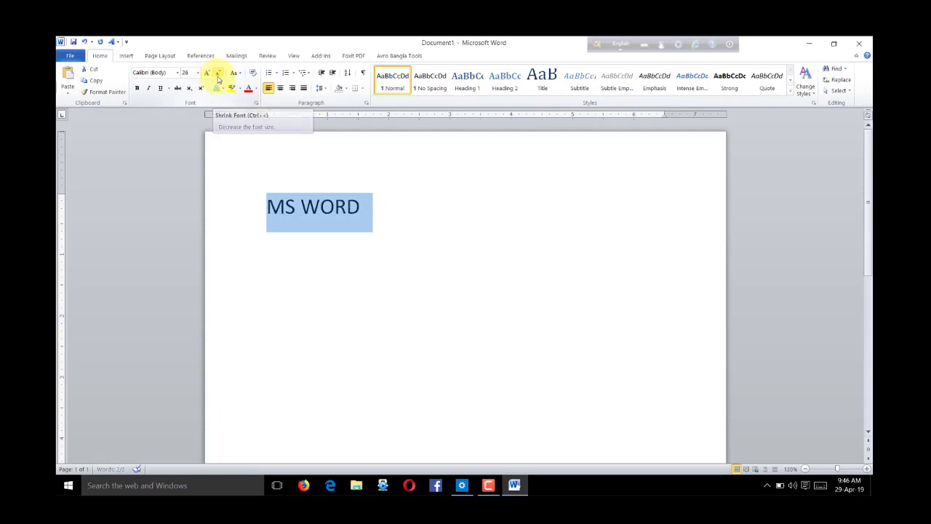
{"action": "left_click", "coordinate": [260, 211]}
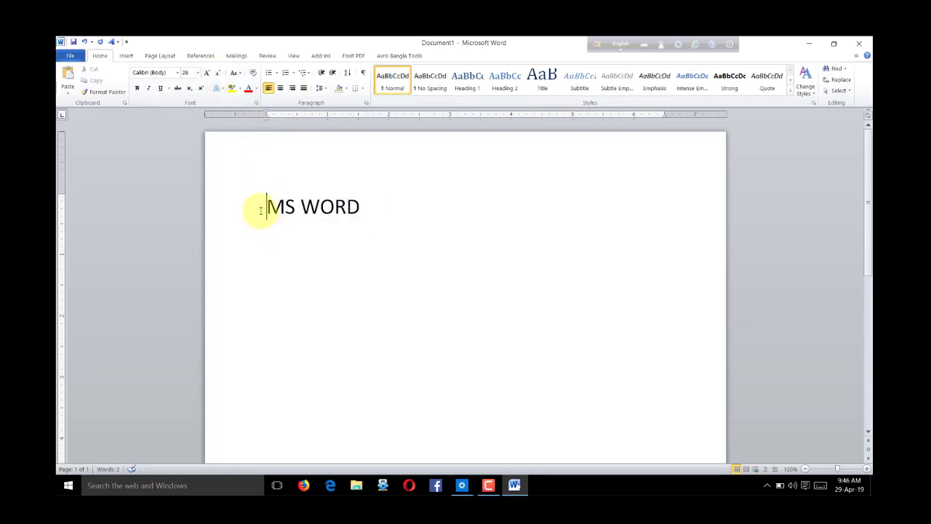
{"action": "left_click_drag", "start_coordinate": [261, 211], "coordinate": [353, 228]}
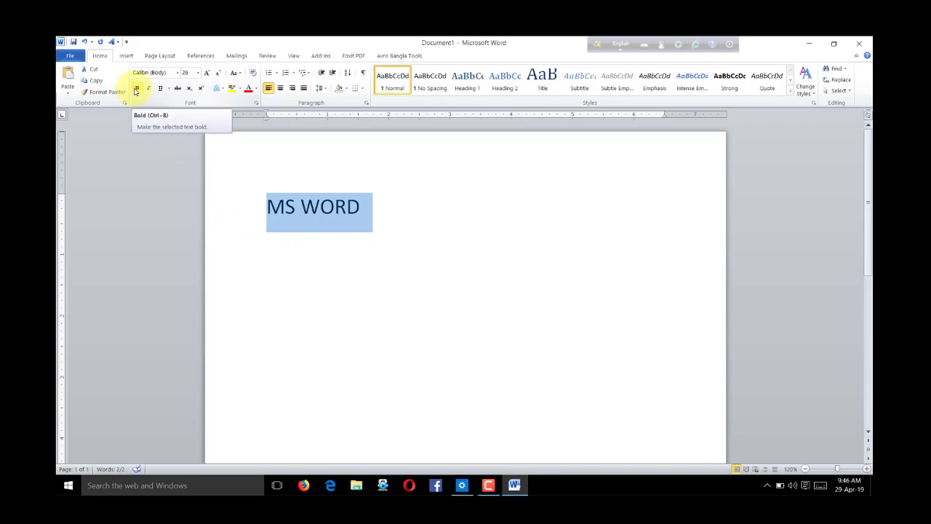
Step: Make the MS WORD heading bold
{"action": "left_click", "coordinate": [135, 88]}
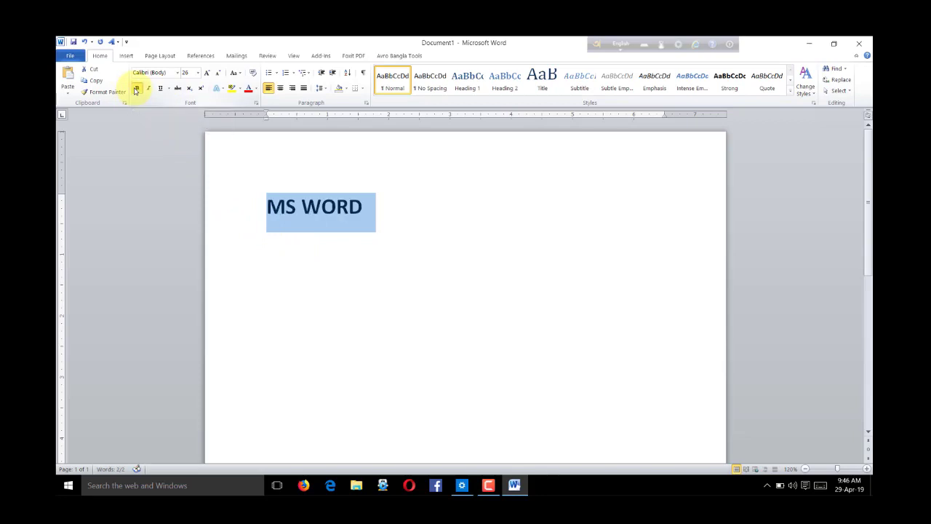
{"action": "left_click", "coordinate": [135, 89]}
{"action": "left_click", "coordinate": [135, 89]}
{"action": "left_click", "coordinate": [322, 322]}
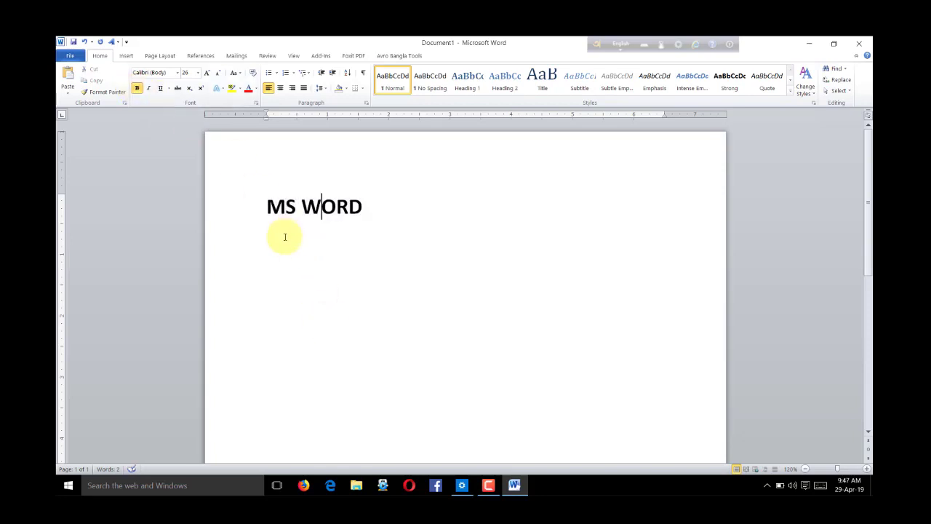
Step: Try italic and underline on the heading, then remove both
{"action": "left_click_drag", "start_coordinate": [266, 207], "coordinate": [391, 207]}
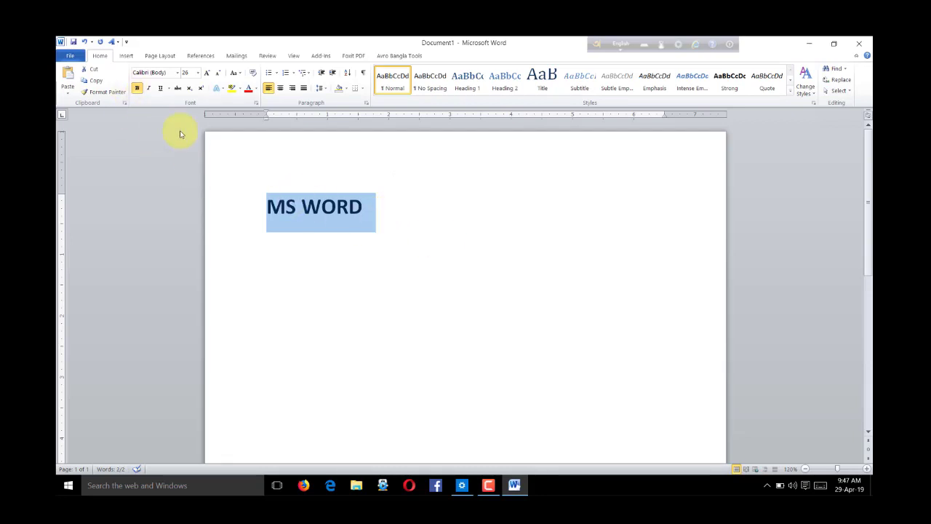
{"action": "left_click", "coordinate": [149, 88]}
{"action": "left_click", "coordinate": [149, 89]}
{"action": "left_click", "coordinate": [161, 89]}
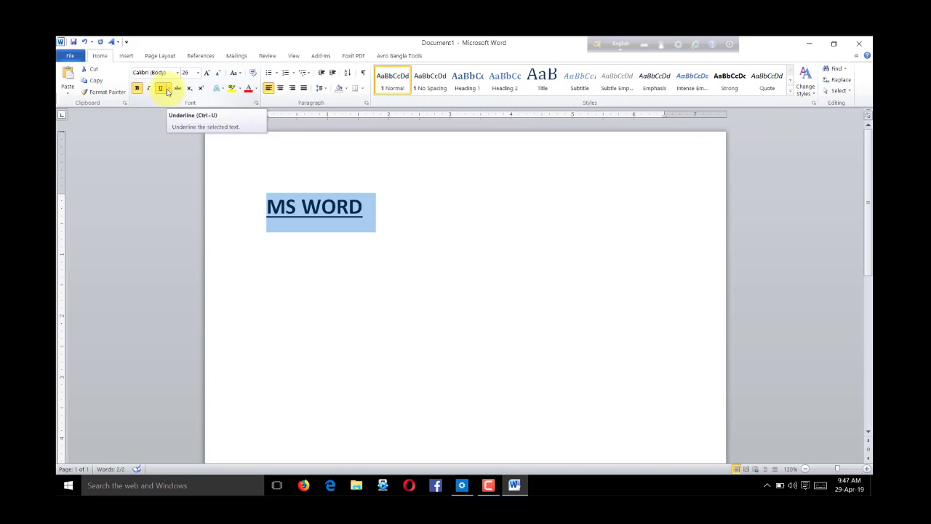
{"action": "left_click", "coordinate": [364, 297]}
{"action": "left_click", "coordinate": [263, 203]}
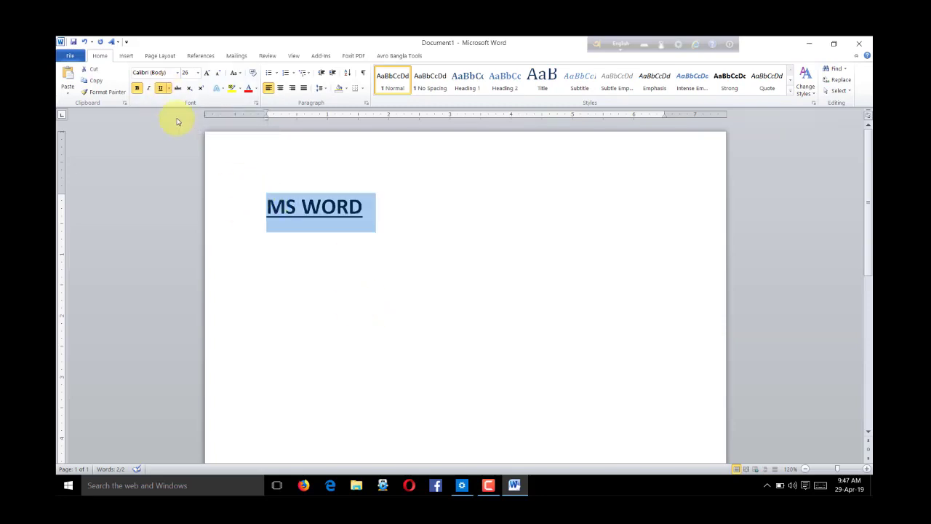
{"action": "left_click", "coordinate": [161, 89]}
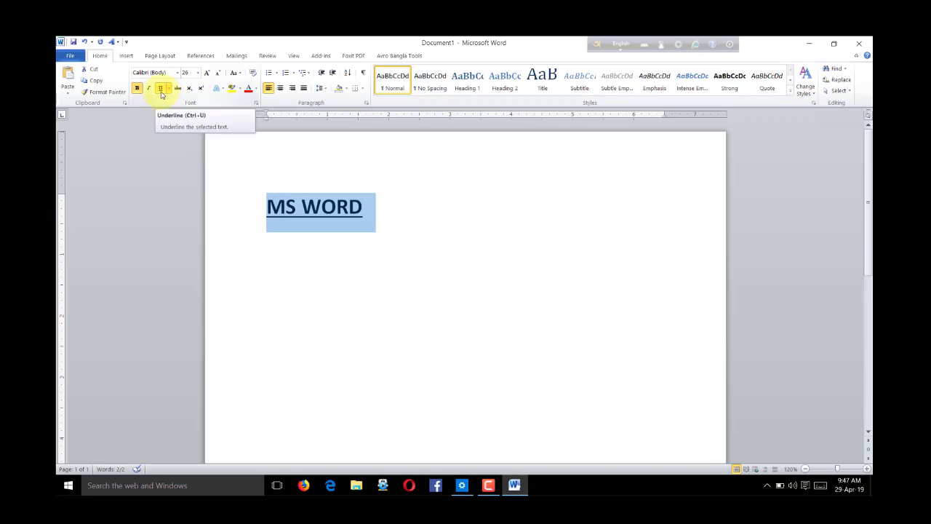
{"action": "left_click", "coordinate": [161, 89]}
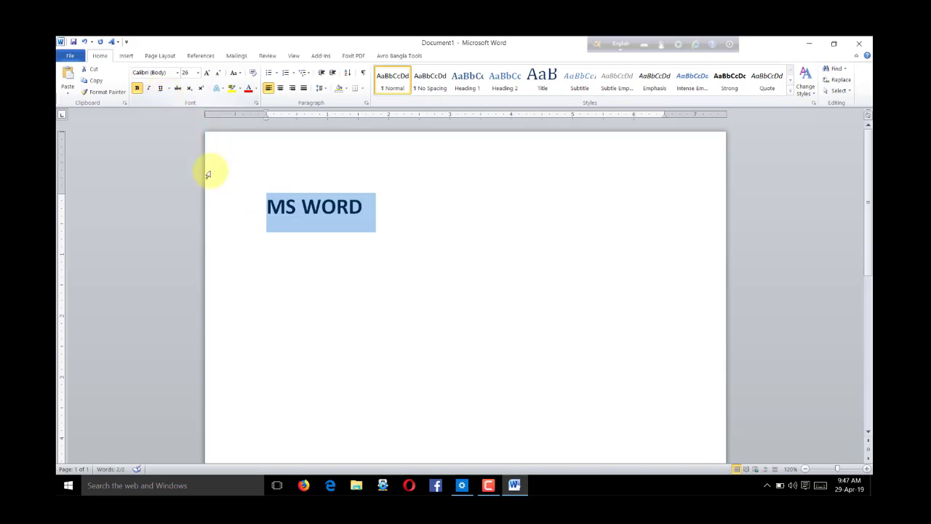
{"action": "left_click", "coordinate": [425, 228]}
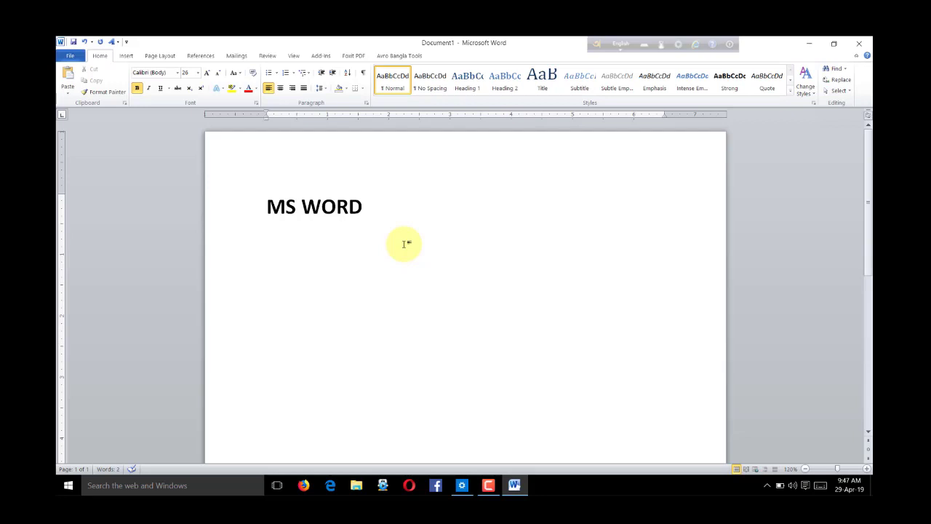
Step: Type 'a2+b2' on the second line with a lowercase a
{"action": "type", "text": "A"}
{"action": "key", "text": "BackSpace"}
{"action": "type", "text": "a"}
{"action": "key", "text": "BackSpace"}
{"action": "type", "text": "A2+"}
{"action": "type", "text": "b2"}
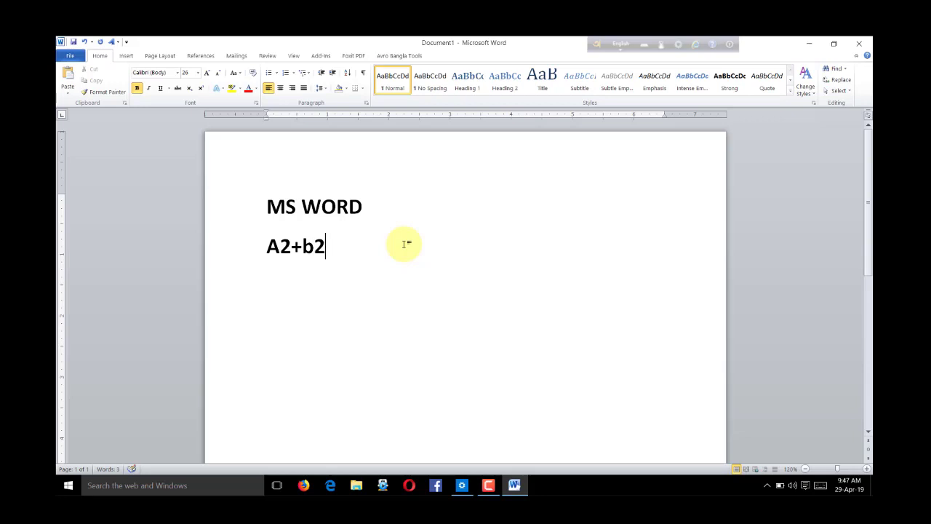
{"action": "key", "text": "Left"}
{"action": "key", "text": "Left"}
{"action": "key", "text": "Left"}
{"action": "key", "text": "BackSpace"}
{"action": "type", "text": "a"}
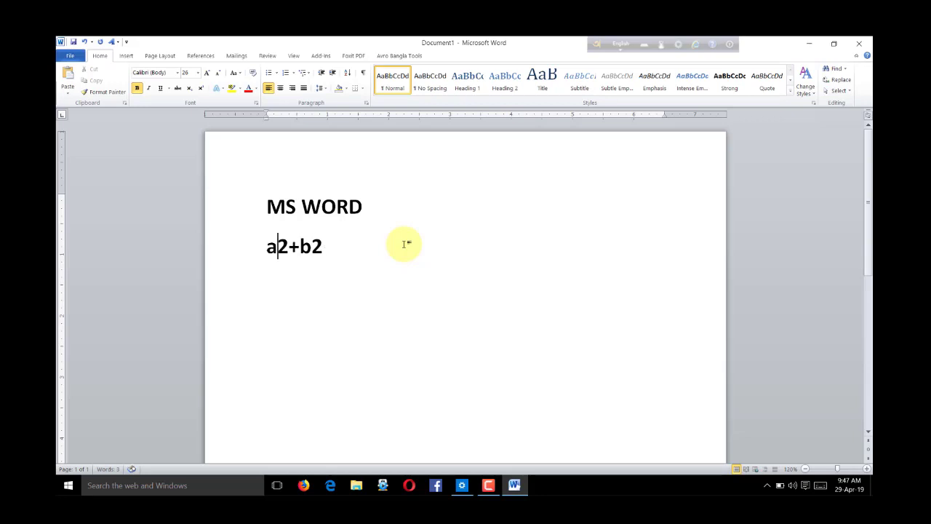
{"action": "key", "text": "Right"}
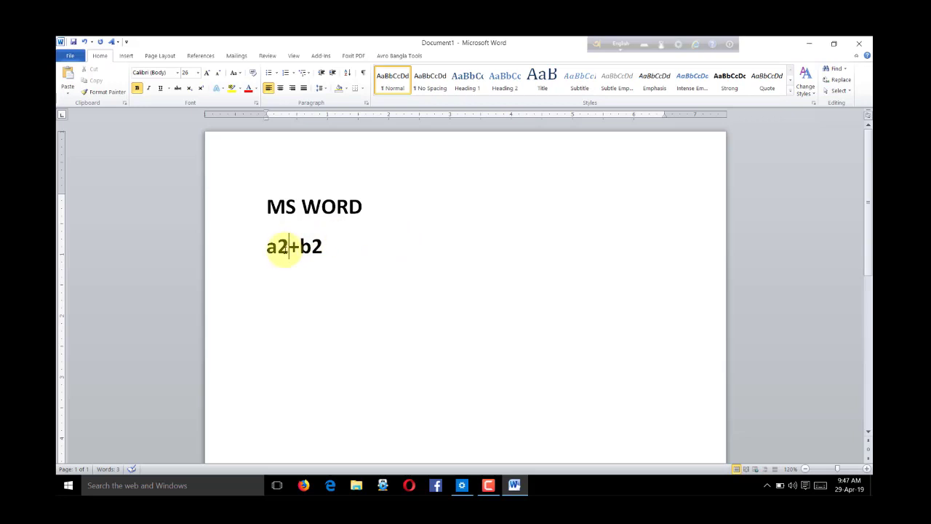
Step: Superscript both 2s to form a²+b², then start a new line
{"action": "left_click_drag", "start_coordinate": [289, 246], "coordinate": [278, 246]}
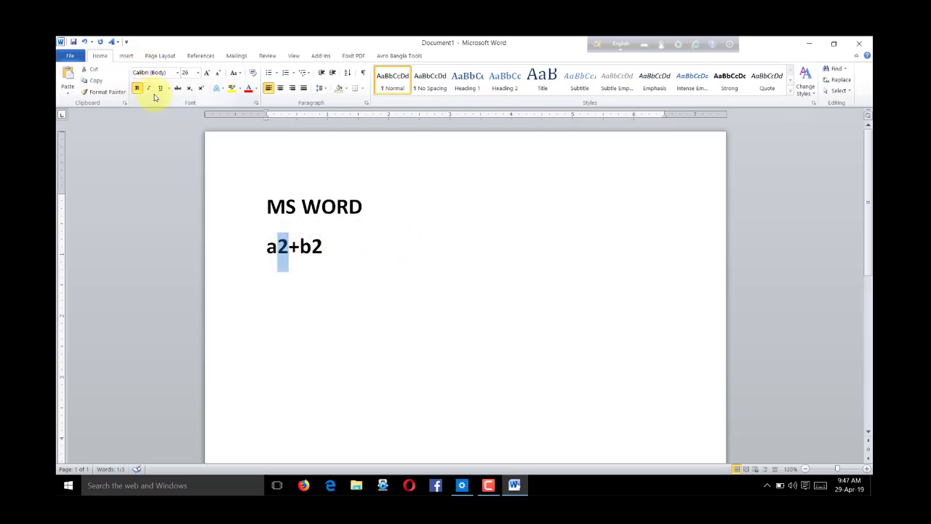
{"action": "left_click", "coordinate": [201, 89]}
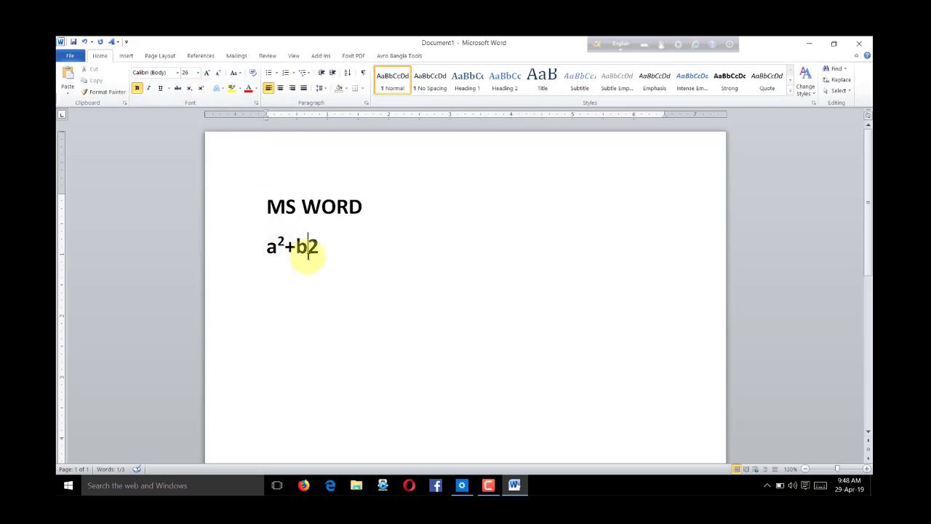
{"action": "left_click_drag", "start_coordinate": [318, 248], "coordinate": [308, 251]}
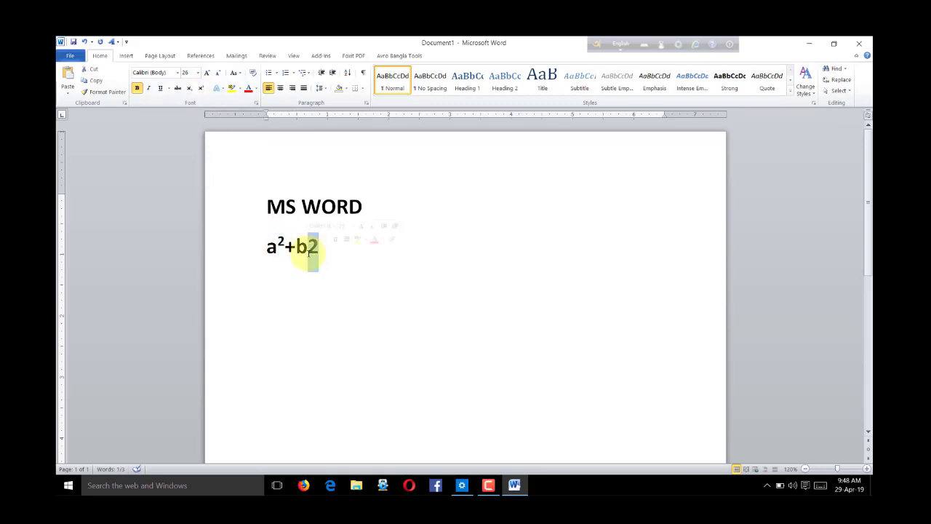
{"action": "left_click", "coordinate": [203, 88]}
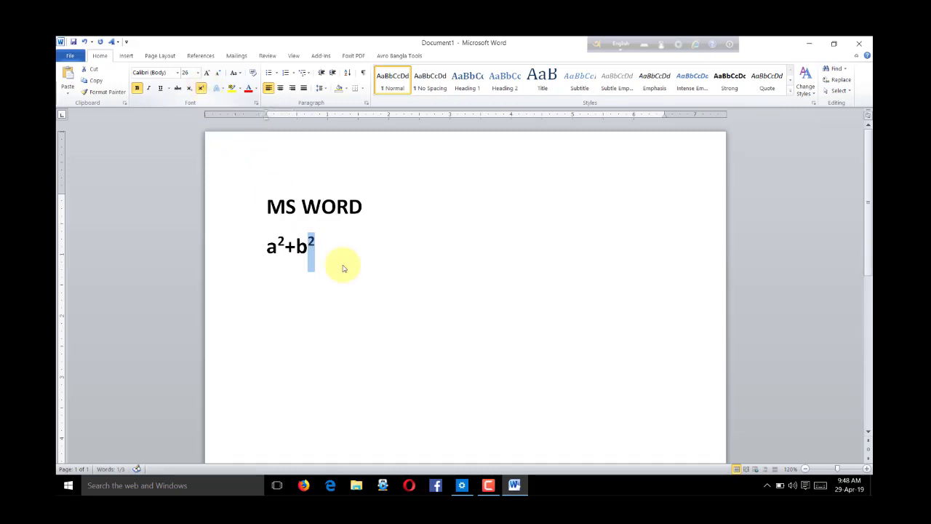
{"action": "left_click", "coordinate": [378, 286]}
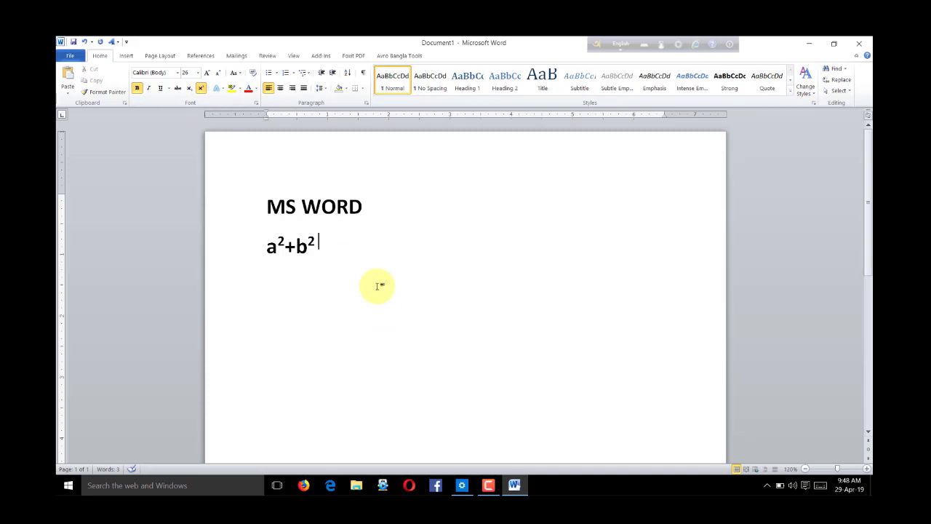
{"action": "key", "text": "Return"}
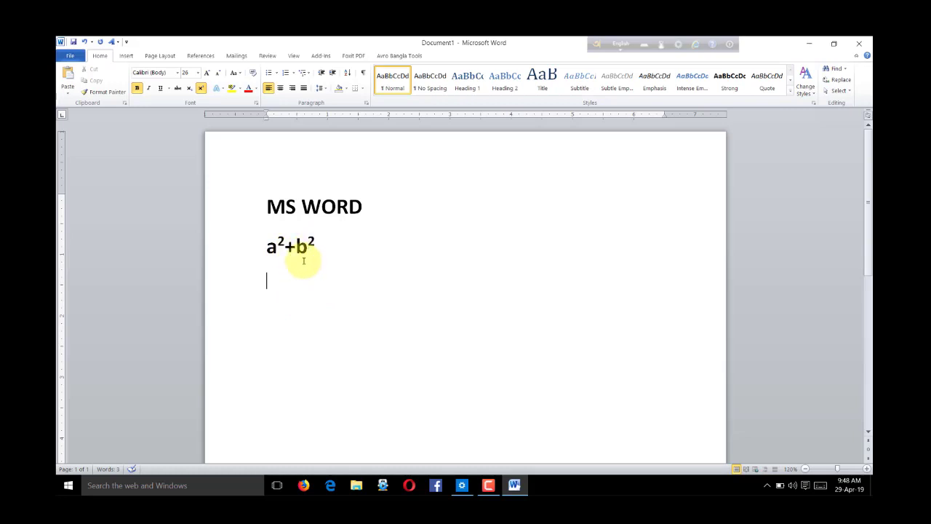
Step: Type 'H2O' on the third line and make its 2 a subscript
{"action": "type", "text": "h2"}
{"action": "type", "text": "o"}
{"action": "key", "text": "BackSpace"}
{"action": "key", "text": "BackSpace"}
{"action": "key", "text": "BackSpace"}
{"action": "type", "text": "H"}
{"action": "type", "text": "2O"}
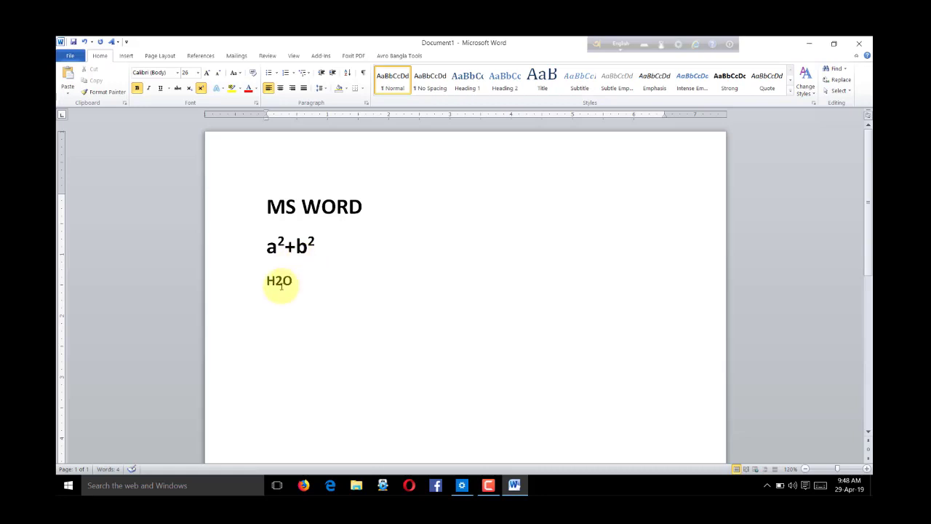
{"action": "left_click_drag", "start_coordinate": [274, 285], "coordinate": [284, 285]}
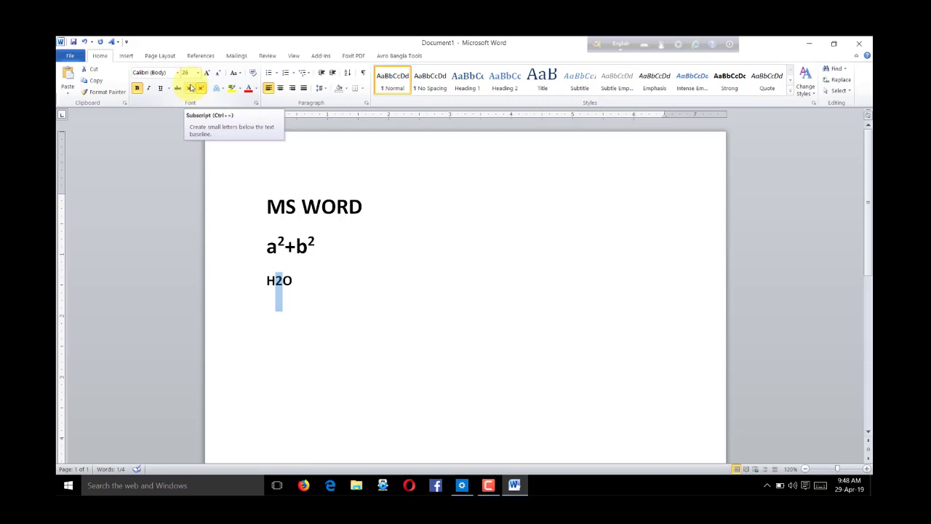
{"action": "left_click", "coordinate": [190, 88]}
{"action": "left_click", "coordinate": [334, 278]}
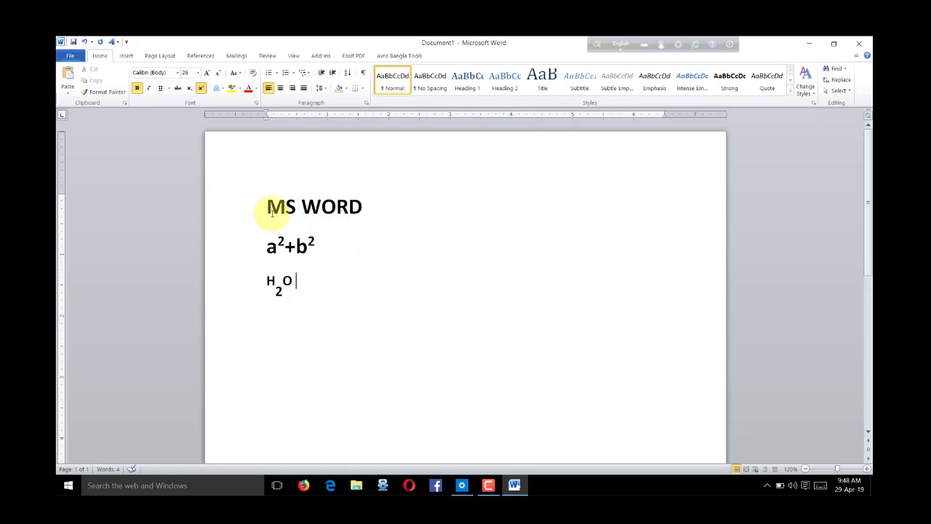
{"action": "left_click_drag", "start_coordinate": [268, 208], "coordinate": [364, 219]}
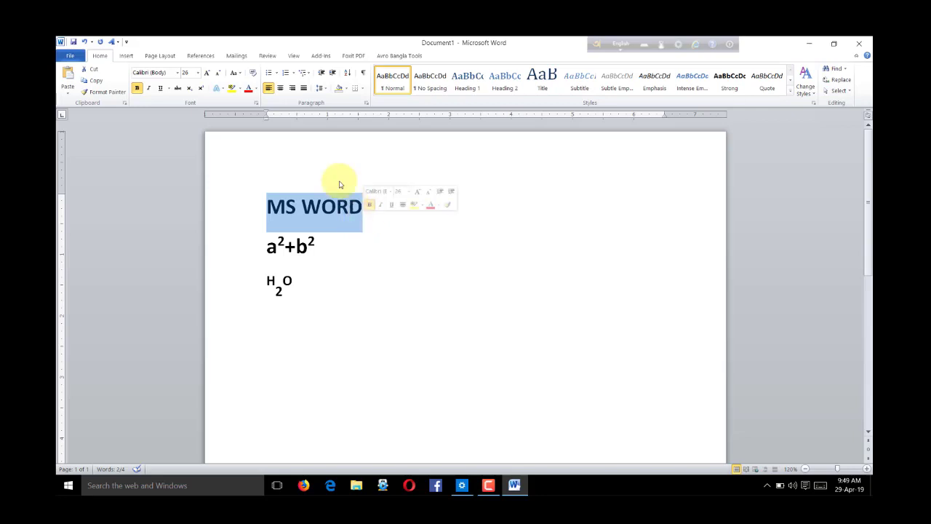
Step: Colour the MS WORD heading Red from the Standard Colors palette
{"action": "left_click", "coordinate": [255, 88]}
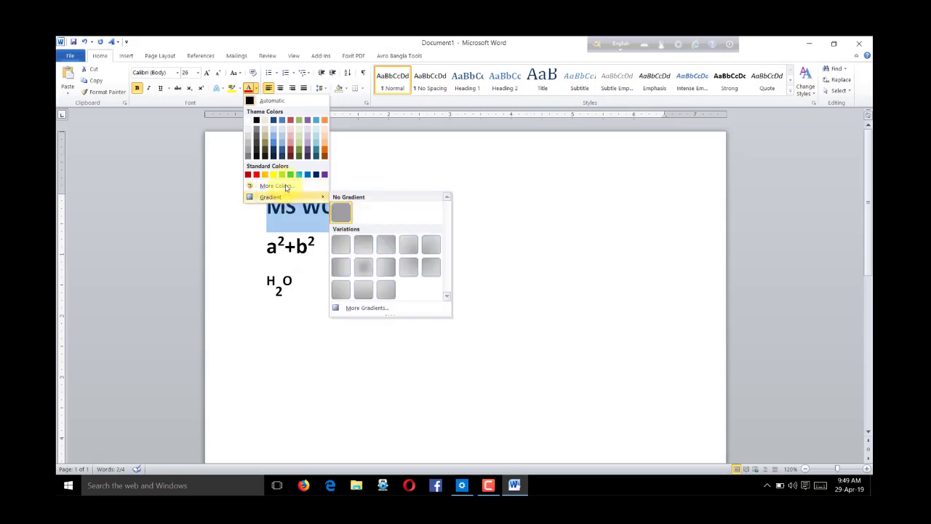
{"action": "mouse_move", "coordinate": [270, 197]}
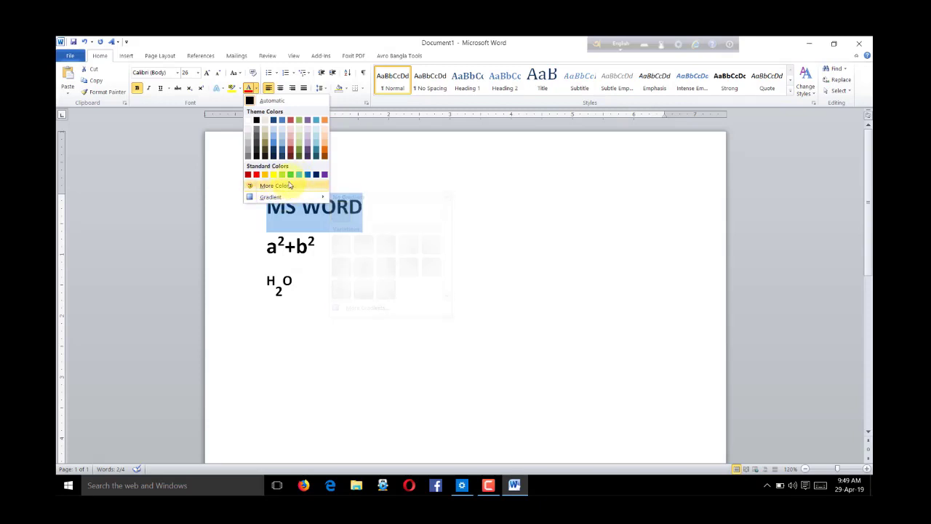
{"action": "left_click", "coordinate": [288, 186]}
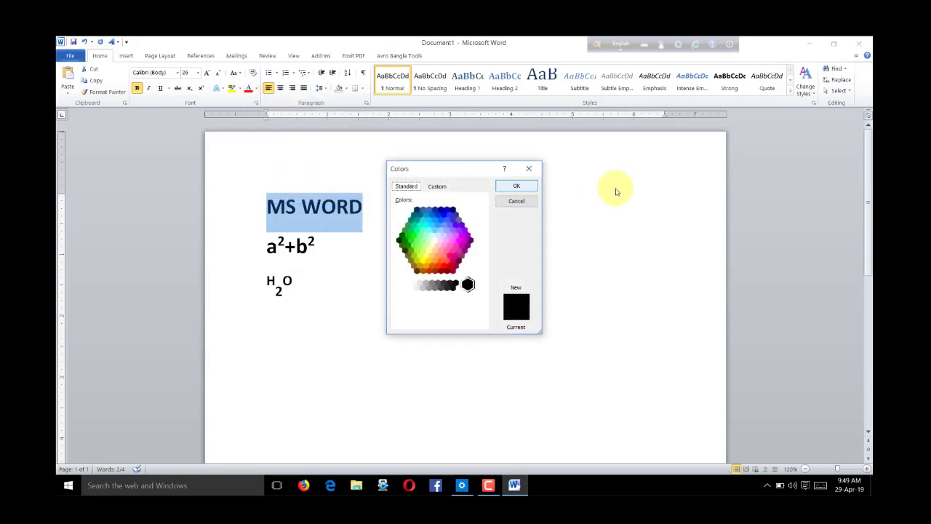
{"action": "left_click", "coordinate": [437, 186]}
{"action": "left_click", "coordinate": [407, 187]}
{"action": "left_click", "coordinate": [438, 186]}
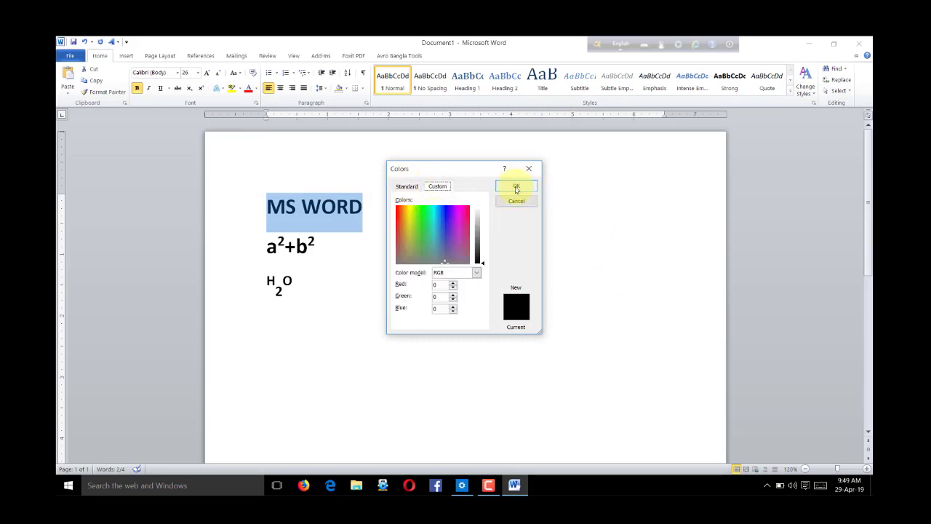
{"action": "left_click", "coordinate": [516, 200]}
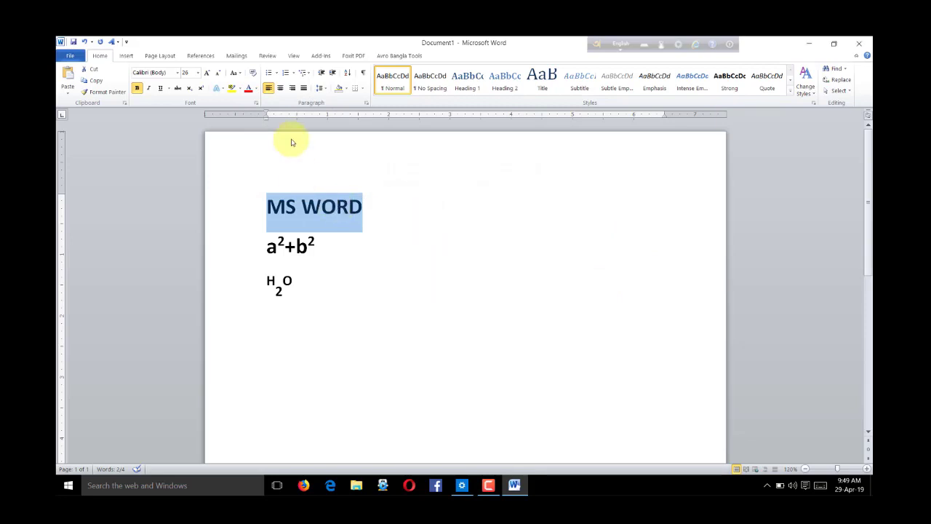
{"action": "left_click", "coordinate": [256, 89]}
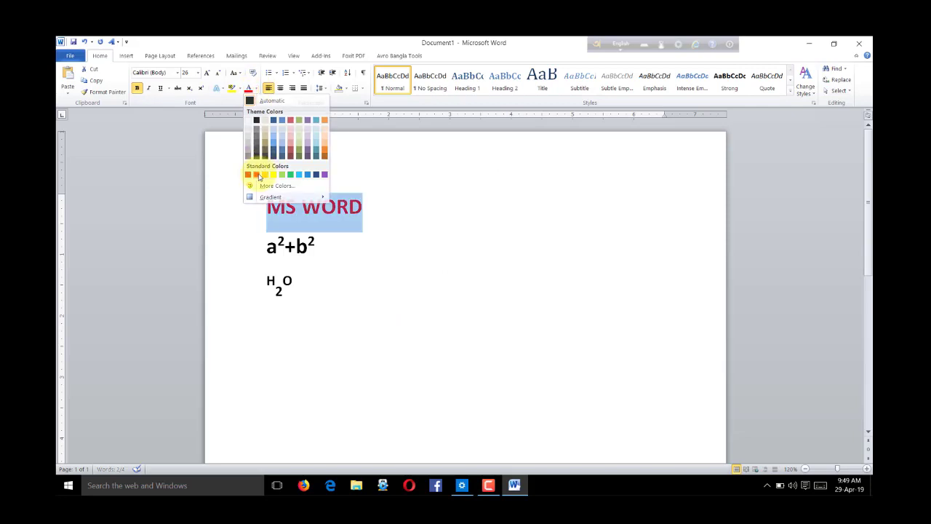
{"action": "left_click", "coordinate": [261, 176]}
{"action": "left_click", "coordinate": [370, 206]}
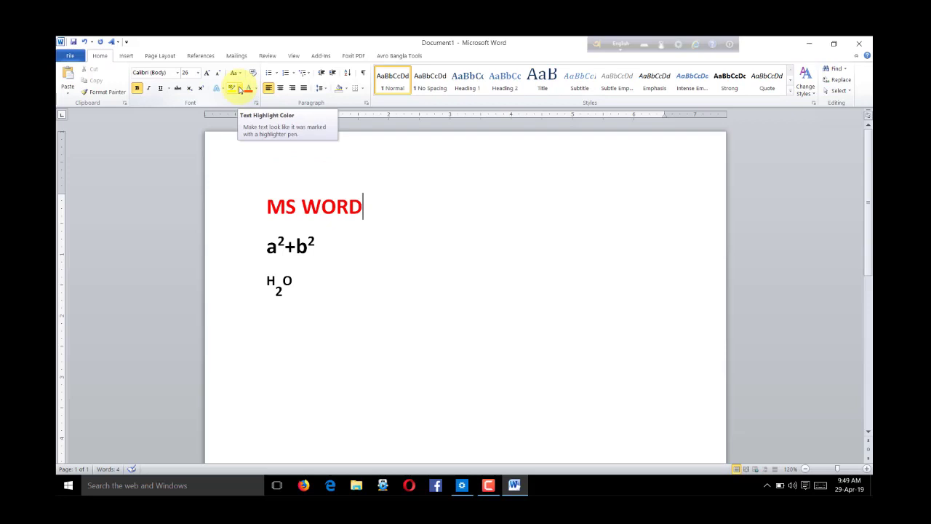
{"action": "left_click", "coordinate": [240, 89]}
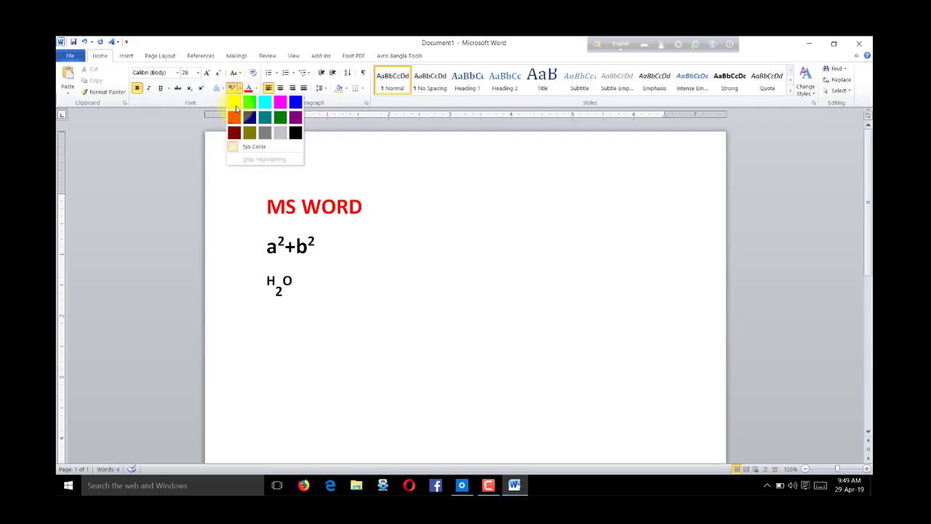
{"action": "left_click", "coordinate": [366, 207]}
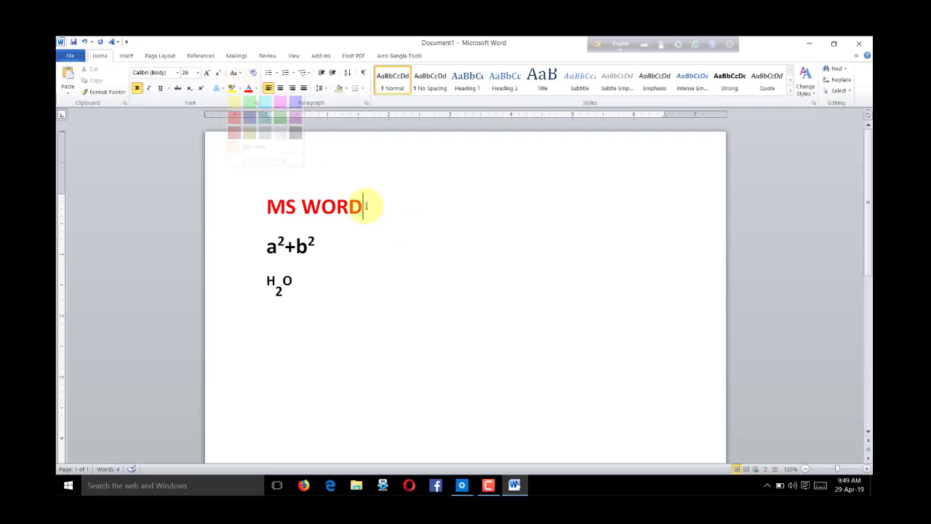
{"action": "left_click_drag", "start_coordinate": [268, 210], "coordinate": [417, 210]}
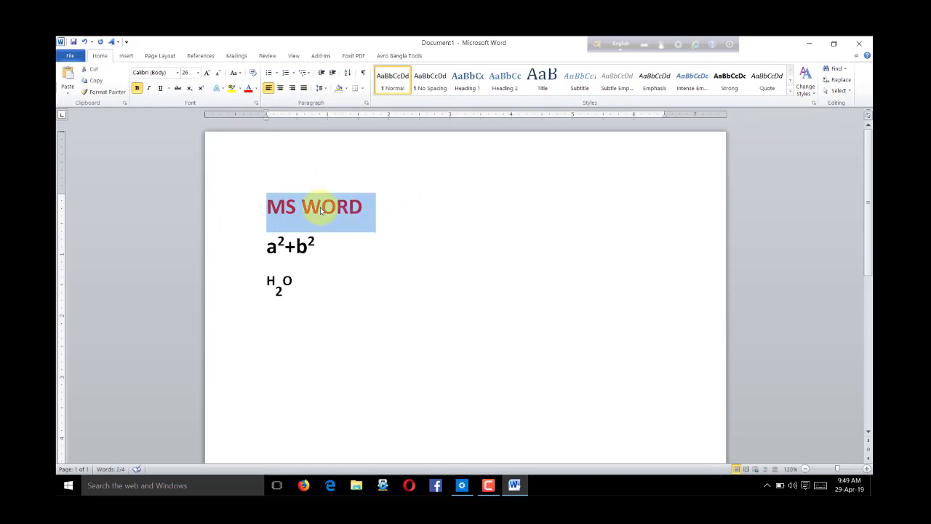
{"action": "left_click", "coordinate": [239, 88]}
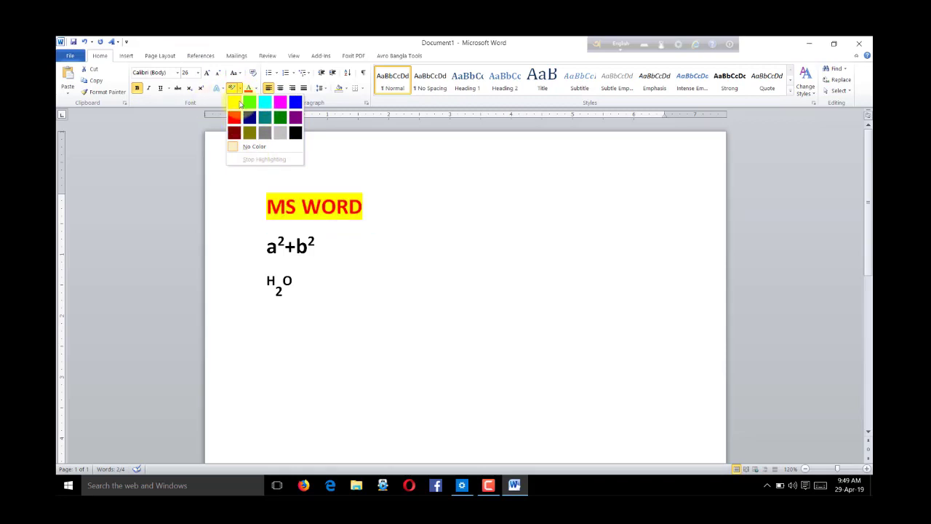
{"action": "left_click", "coordinate": [234, 102]}
{"action": "left_click", "coordinate": [391, 231]}
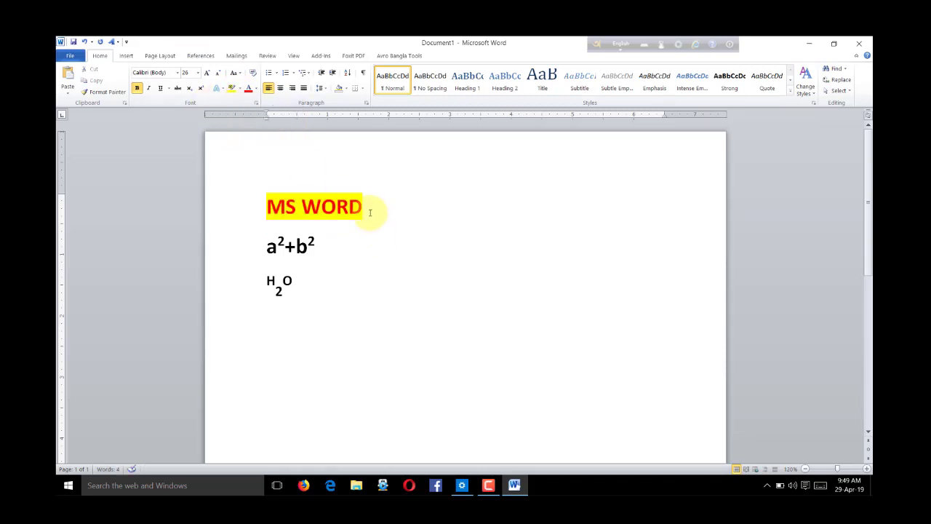
{"action": "left_click", "coordinate": [258, 212]}
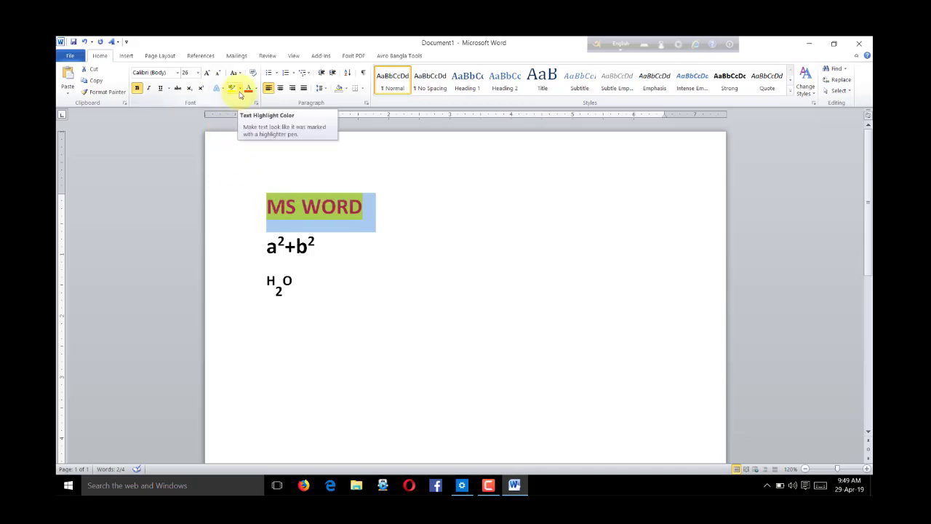
{"action": "left_click", "coordinate": [240, 90]}
{"action": "left_click", "coordinate": [262, 149]}
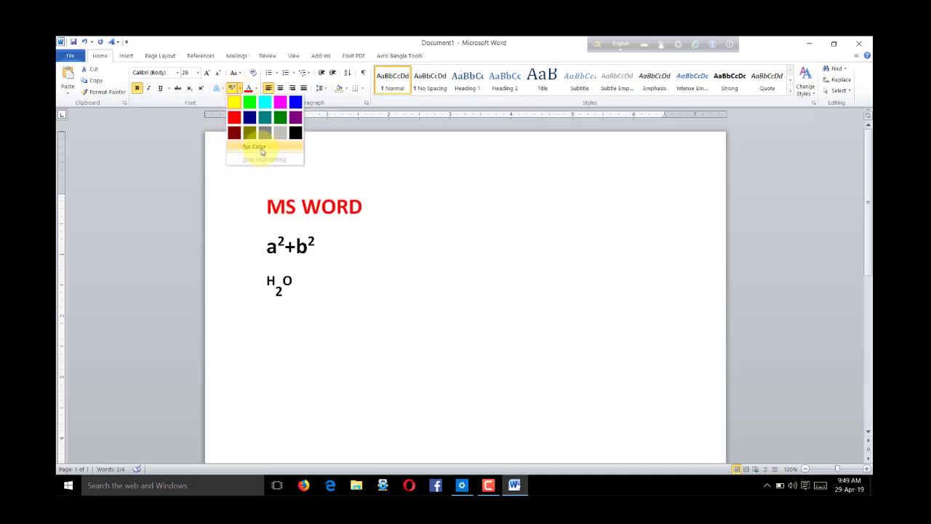
{"action": "left_click", "coordinate": [240, 88]}
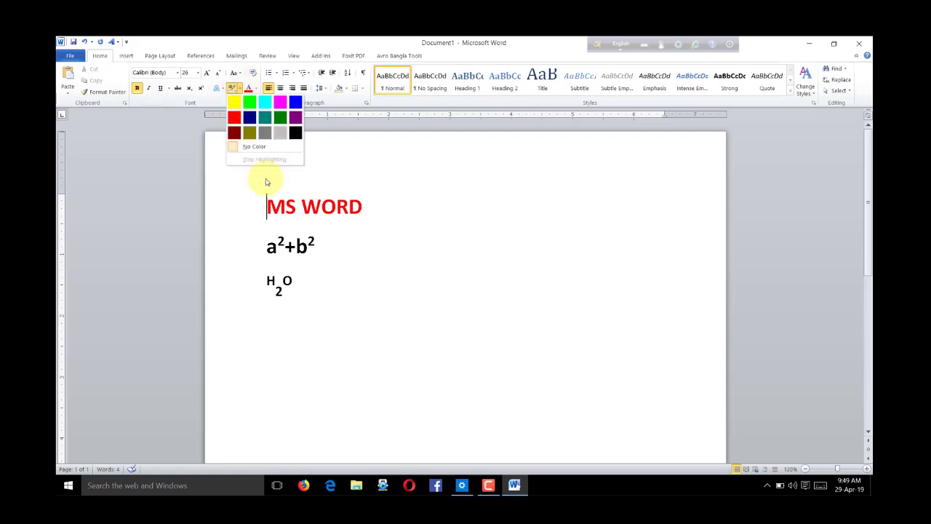
{"action": "left_click", "coordinate": [241, 88]}
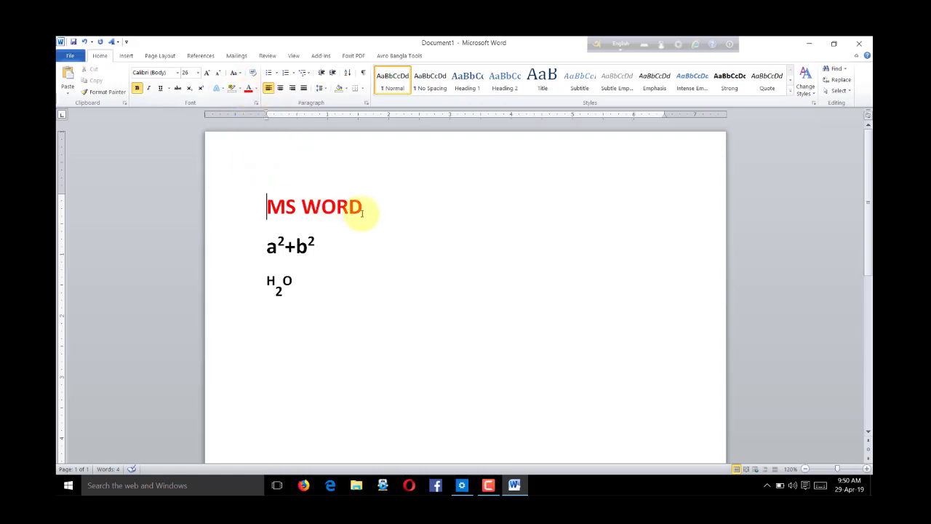
{"action": "left_click", "coordinate": [231, 203]}
{"action": "left_click", "coordinate": [255, 88]}
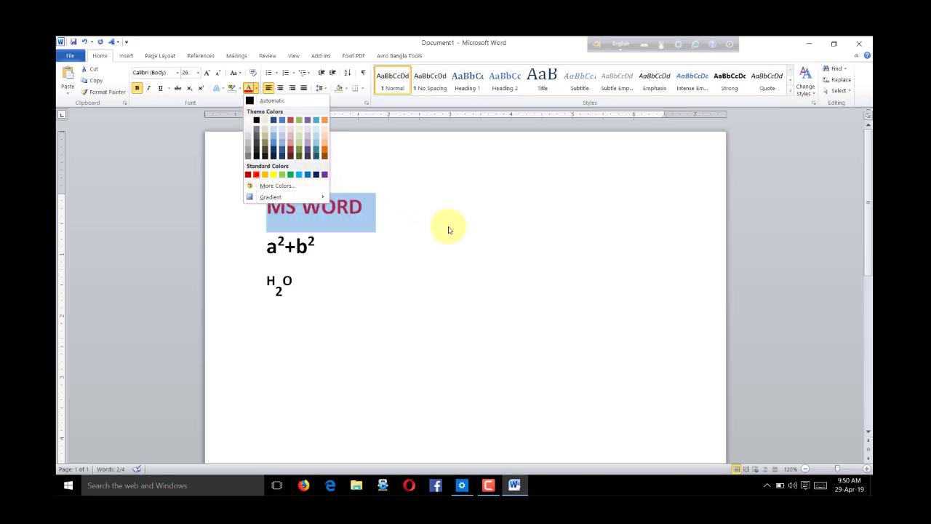
{"action": "left_click", "coordinate": [342, 178]}
{"action": "left_click", "coordinate": [351, 182]}
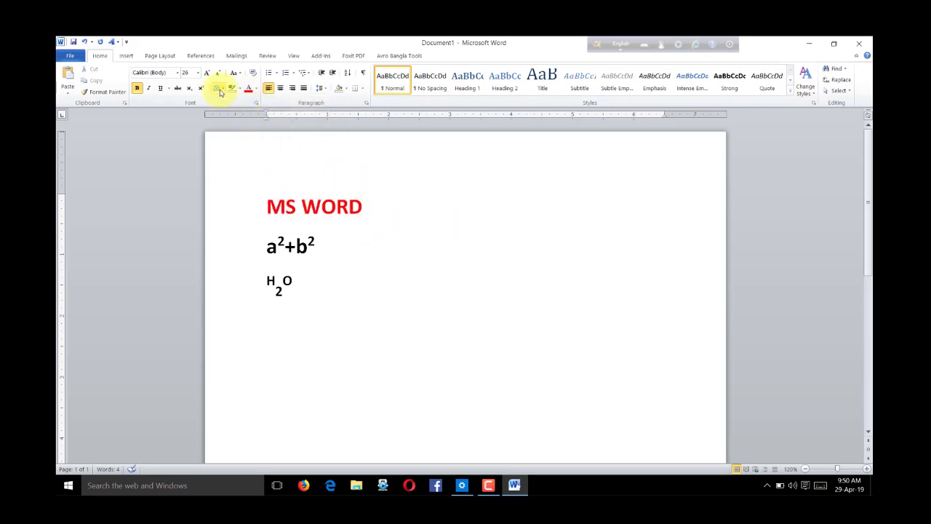
{"action": "left_click_drag", "start_coordinate": [371, 210], "coordinate": [255, 208]}
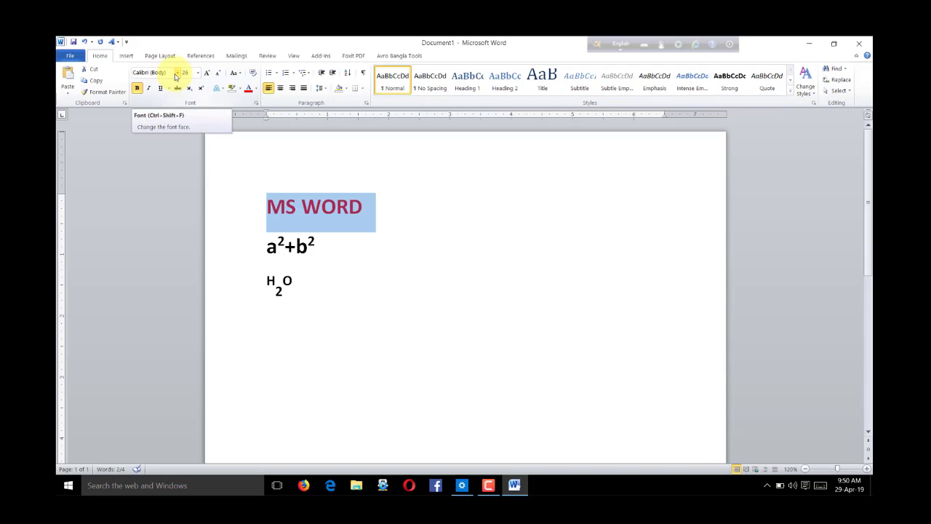
Step: Apply the Bauhaus 93 font to the heading, then add a blank line after H₂O
{"action": "left_click", "coordinate": [175, 74]}
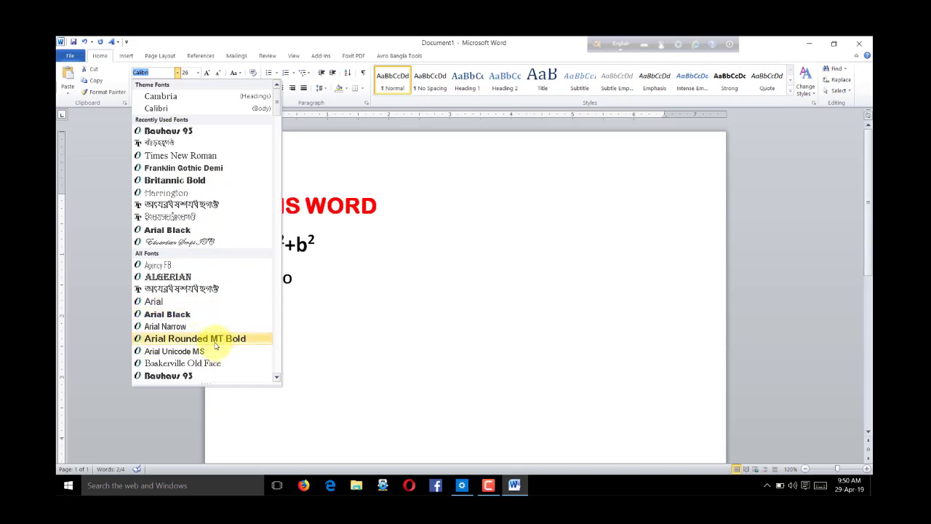
{"action": "left_click", "coordinate": [201, 377]}
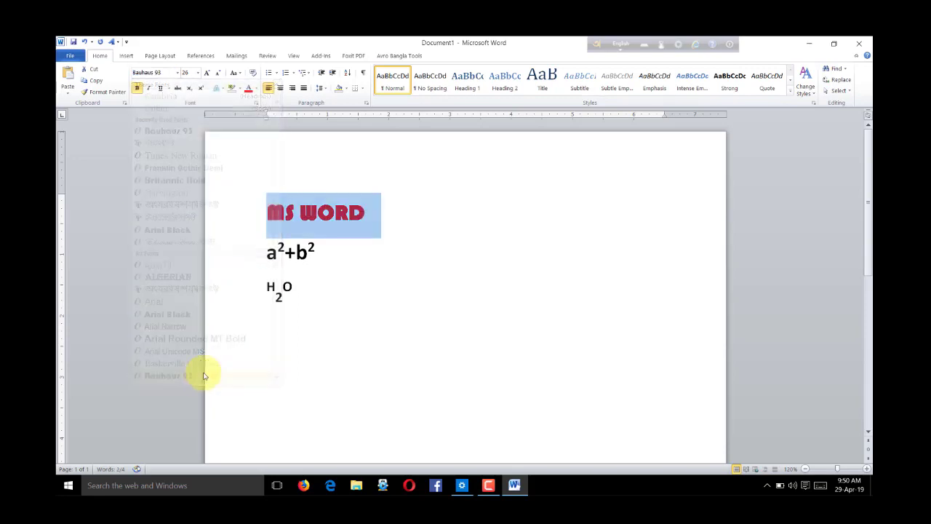
{"action": "left_click", "coordinate": [364, 290]}
{"action": "left_click", "coordinate": [376, 211]}
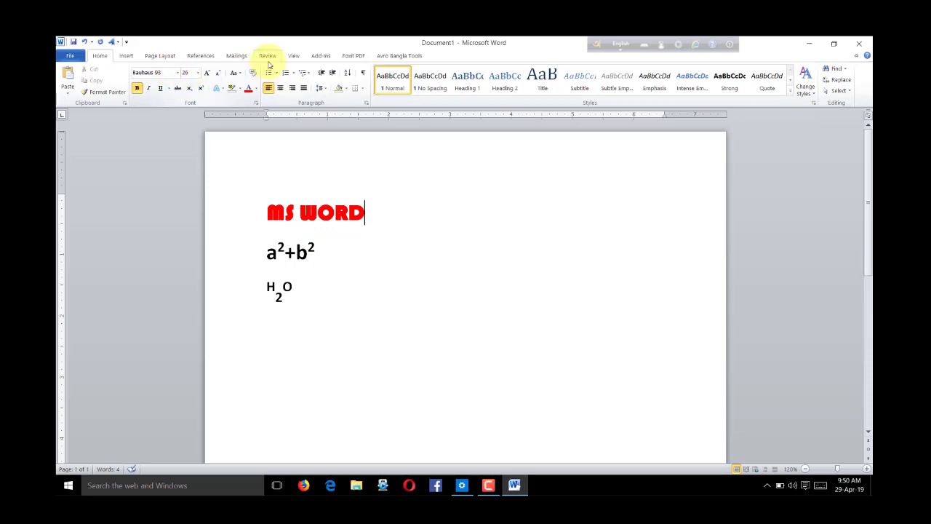
{"action": "left_click_drag", "start_coordinate": [378, 217], "coordinate": [210, 227]}
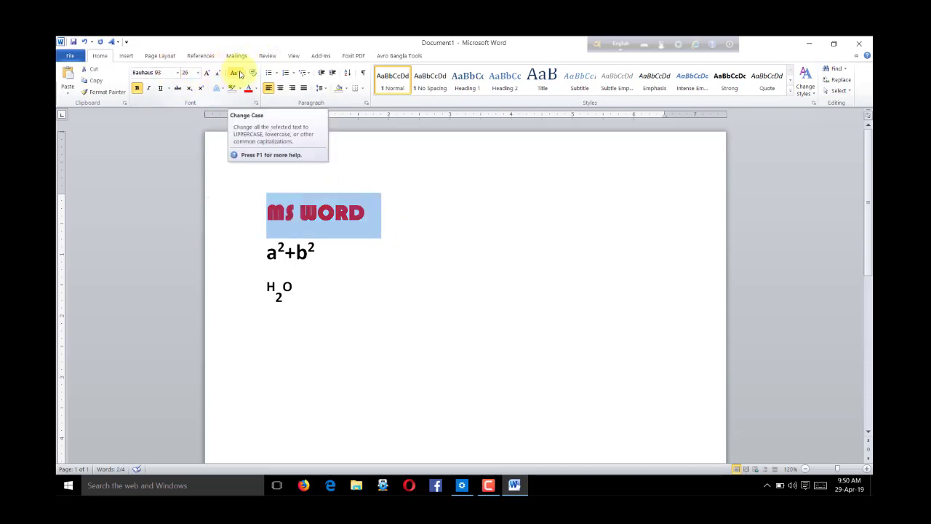
{"action": "left_click", "coordinate": [329, 296]}
{"action": "key", "text": "Return"}
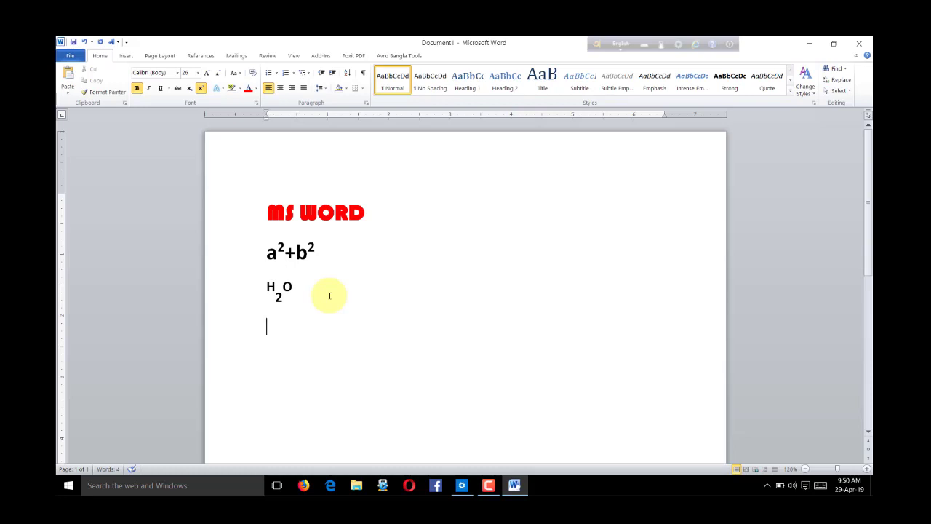
Step: Type BANGLADESH on the empty line below H₂O, fix the typos, and select the word
{"action": "type", "text": "BANGLA"}
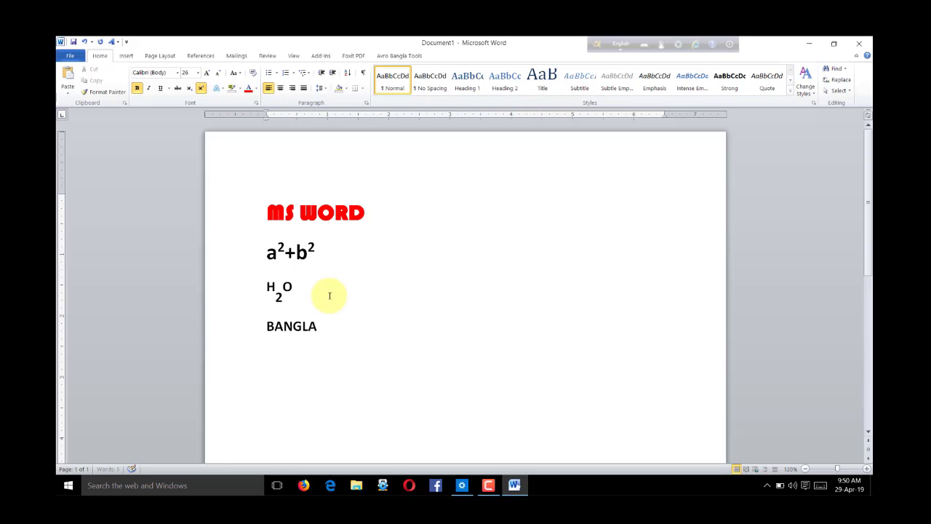
{"action": "type", "text": "A"}
{"action": "key", "text": "BackSpace"}
{"action": "type", "text": "S"}
{"action": "key", "text": "BackSpace"}
{"action": "type", "text": "DES"}
{"action": "type", "text": "H"}
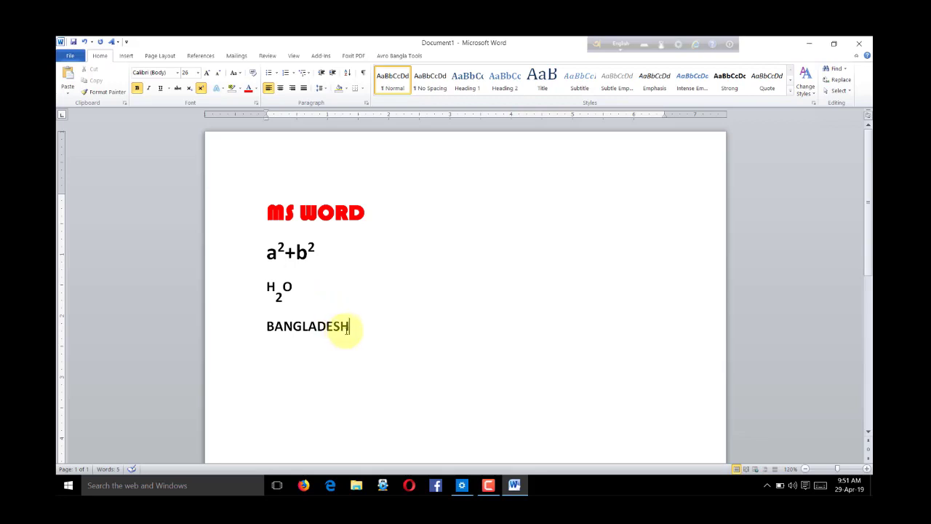
{"action": "left_click_drag", "start_coordinate": [350, 330], "coordinate": [251, 335]}
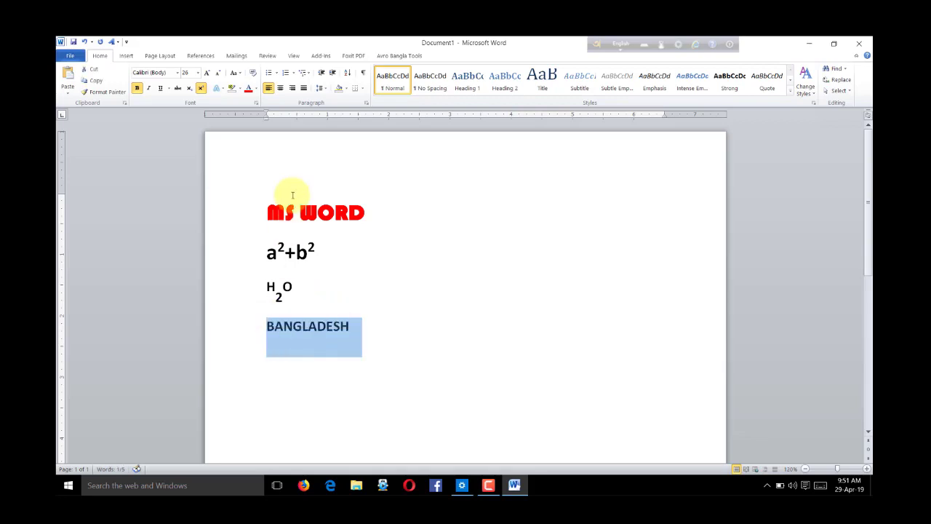
Step: Use Change Case to turn BANGLADESH into Sentence case so it reads Bangladesh
{"action": "left_click", "coordinate": [241, 75]}
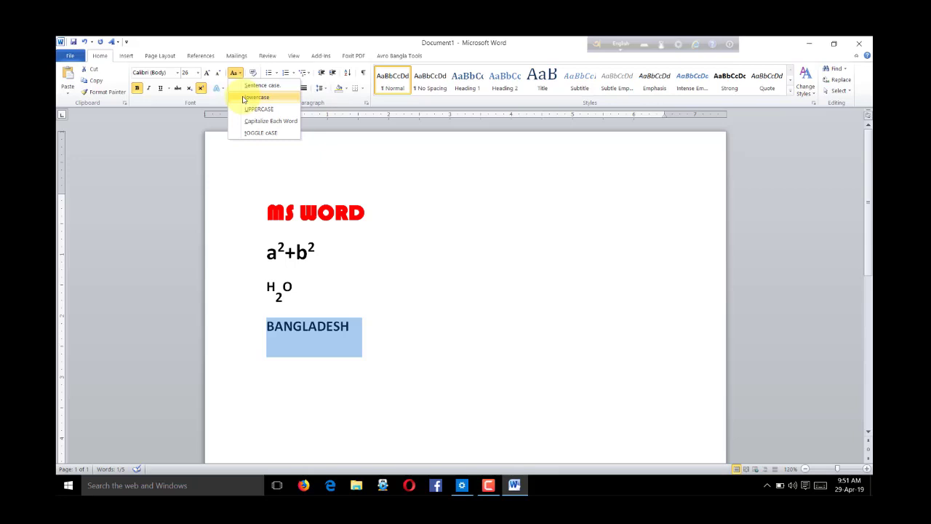
{"action": "left_click", "coordinate": [244, 99]}
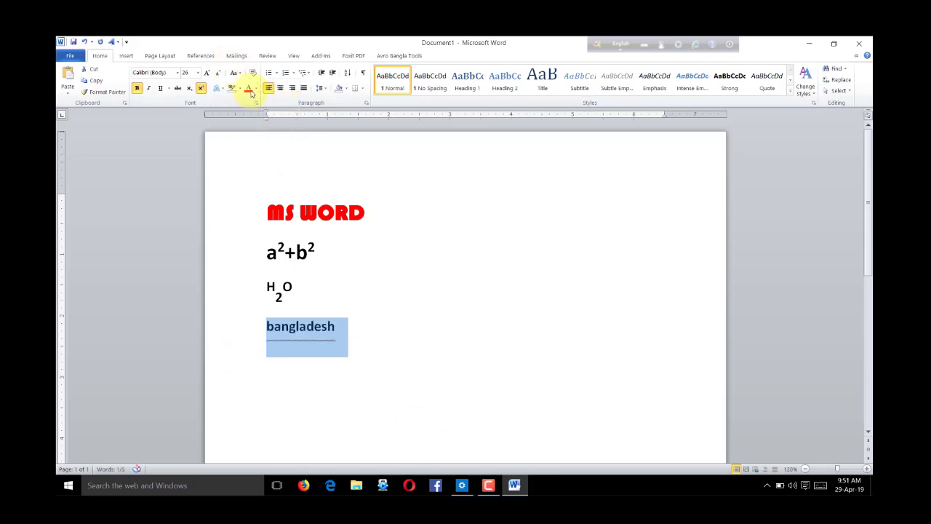
{"action": "left_click", "coordinate": [236, 73]}
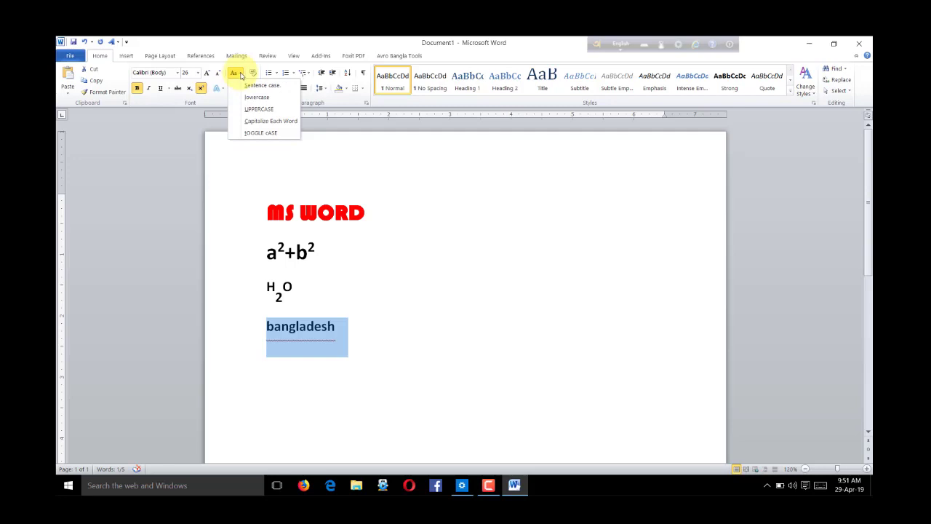
{"action": "left_click", "coordinate": [257, 110]}
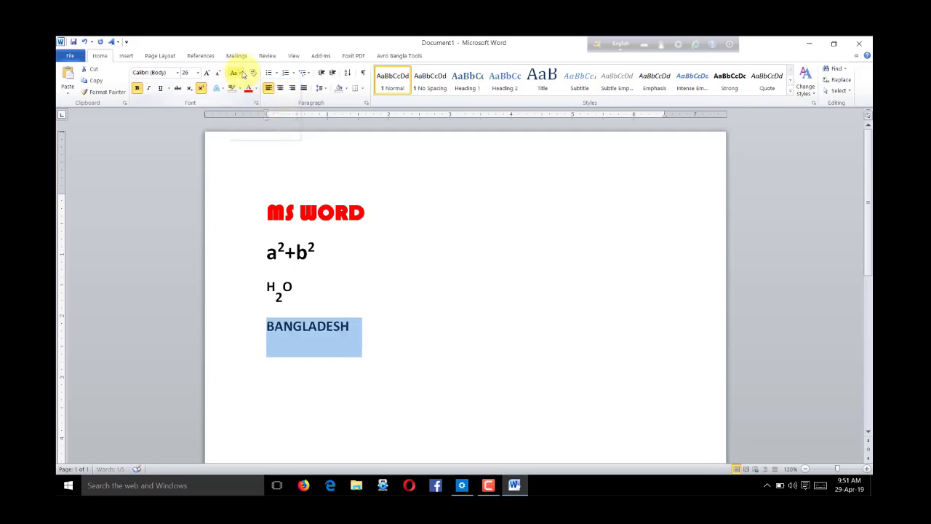
{"action": "left_click", "coordinate": [235, 73]}
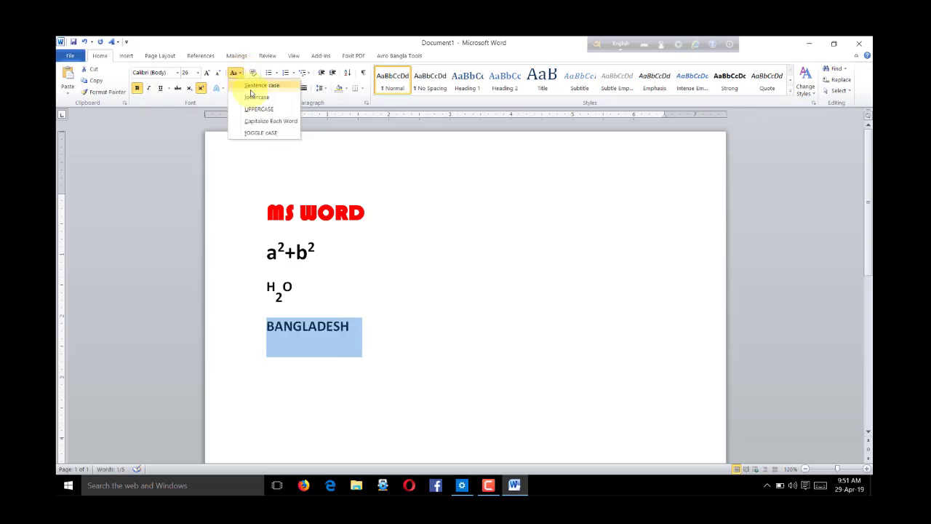
{"action": "left_click", "coordinate": [254, 86]}
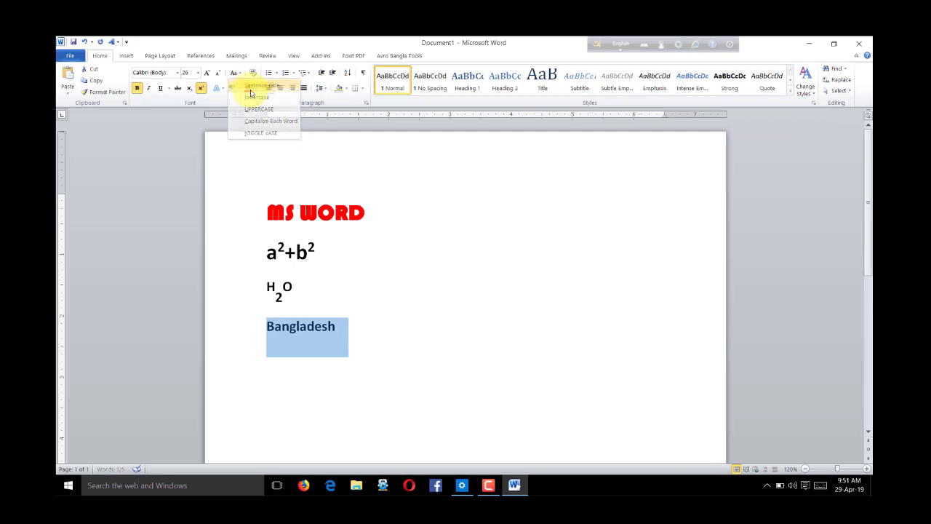
{"action": "left_click", "coordinate": [345, 344]}
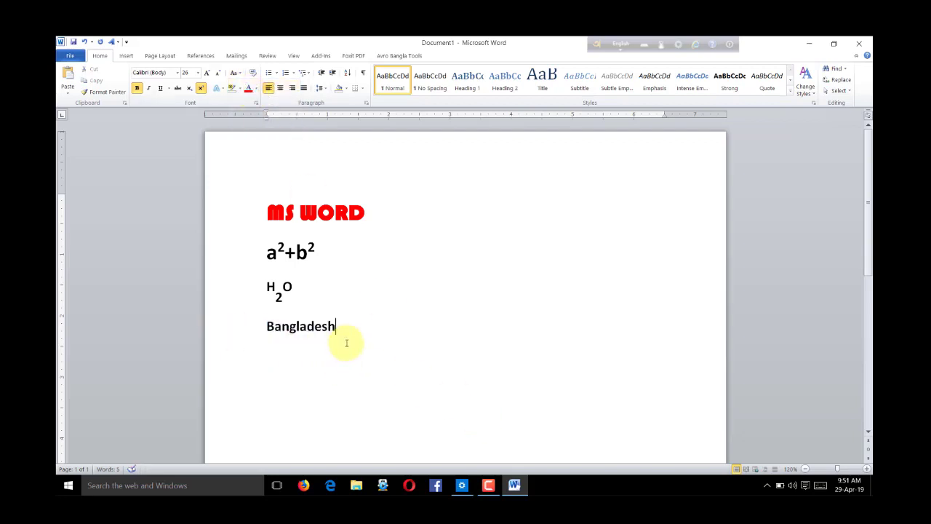
{"action": "left_click", "coordinate": [261, 331]}
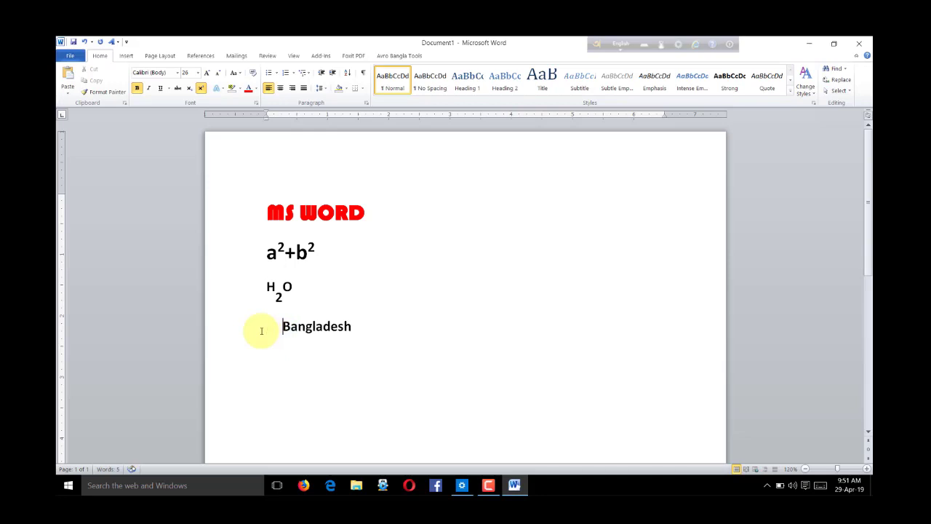
{"action": "key", "text": "BackSpace"}
{"action": "key", "text": "BackSpace"}
{"action": "key", "text": "BackSpace"}
{"action": "key", "text": "BackSpace"}
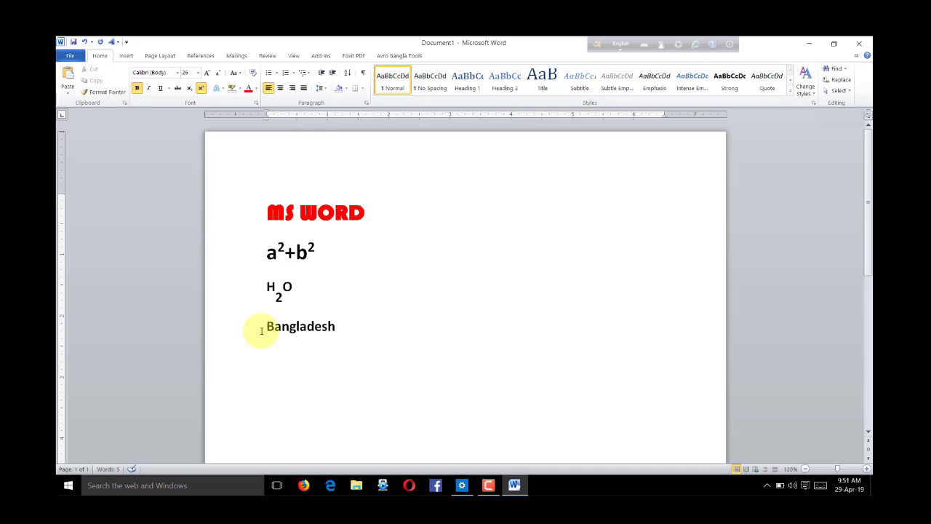
{"action": "key", "text": "BackSpace"}
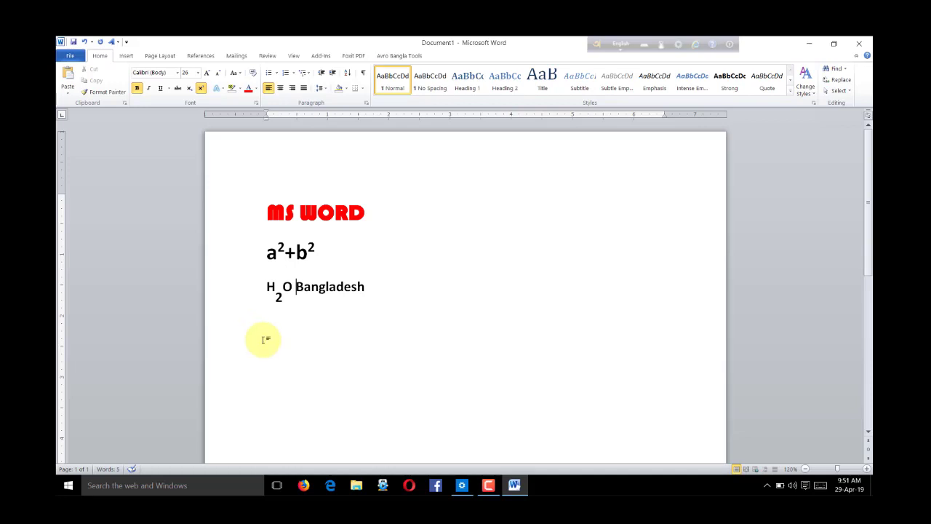
{"action": "key", "text": "Return"}
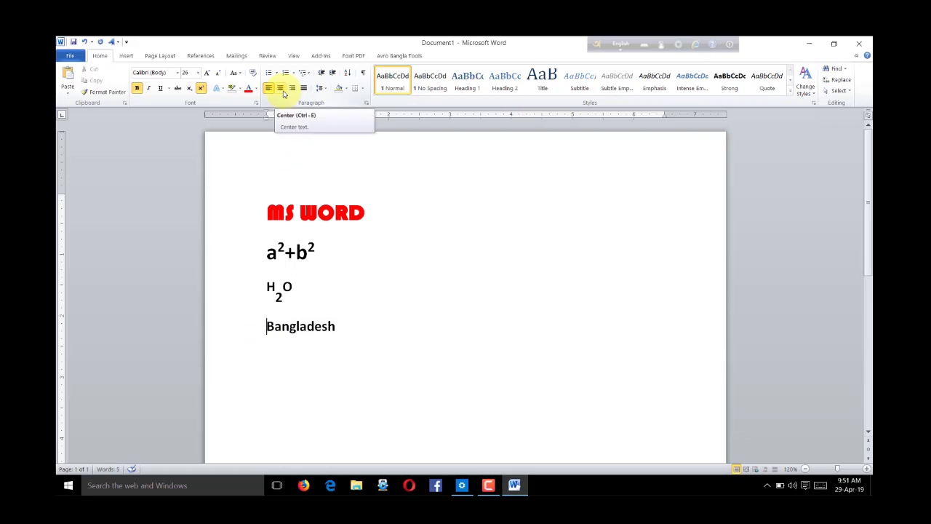
{"action": "left_click", "coordinate": [282, 88]}
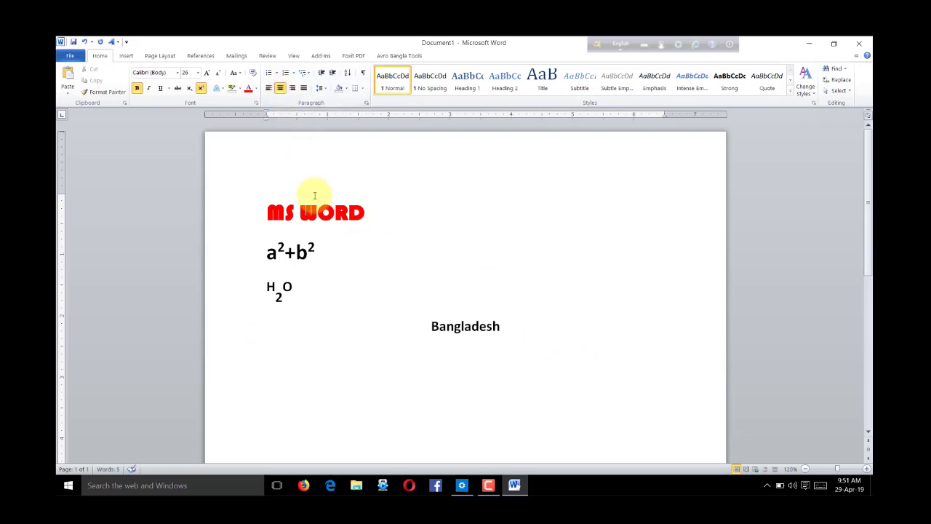
{"action": "left_click", "coordinate": [292, 88]}
{"action": "left_click", "coordinate": [269, 88]}
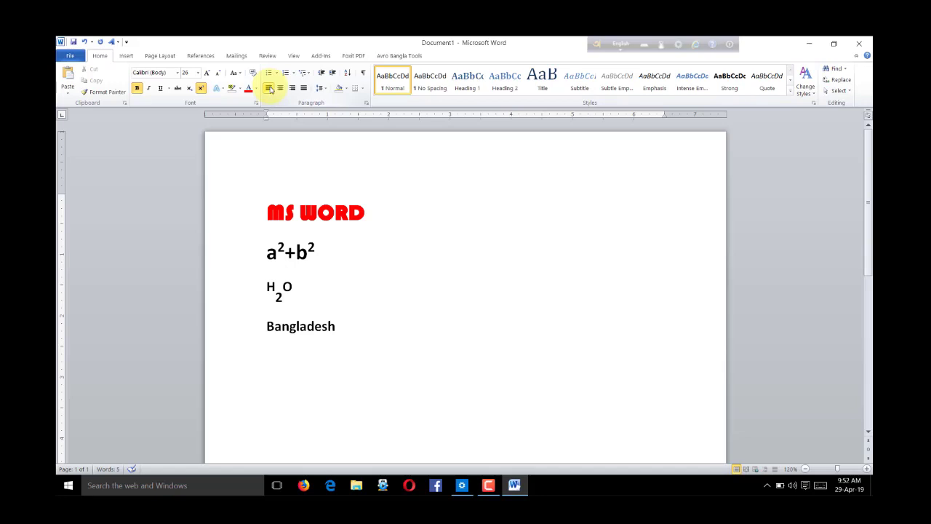
Step: Select the Bangladesh line and copy it
{"action": "left_click_drag", "start_coordinate": [343, 336], "coordinate": [266, 337]}
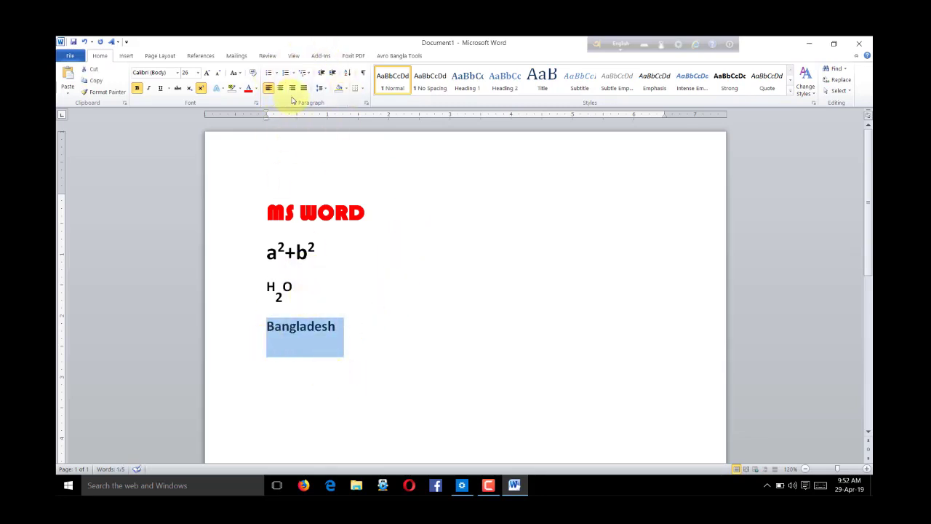
{"action": "left_click", "coordinate": [333, 327]}
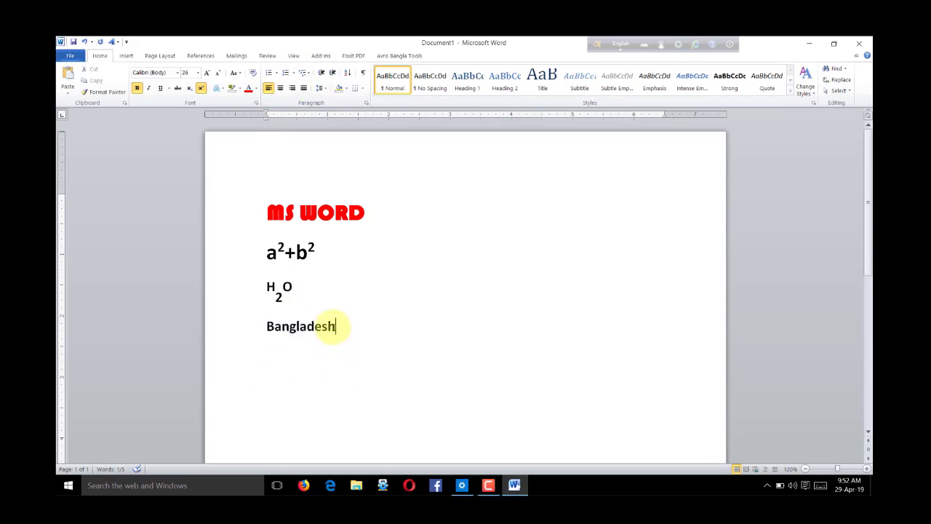
{"action": "left_click_drag", "start_coordinate": [336, 331], "coordinate": [263, 350]}
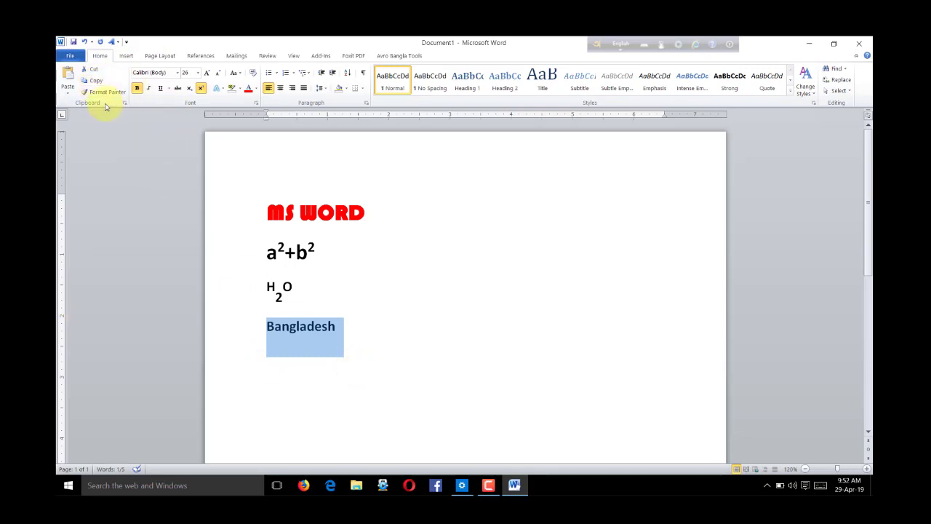
Step: Start a new empty line after Bangladesh
{"action": "left_click", "coordinate": [383, 331]}
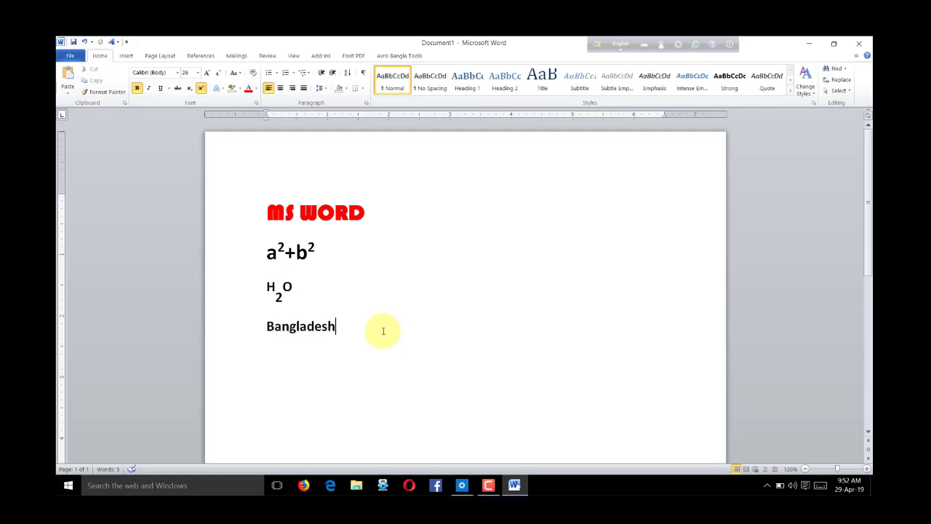
{"action": "key", "text": "Return"}
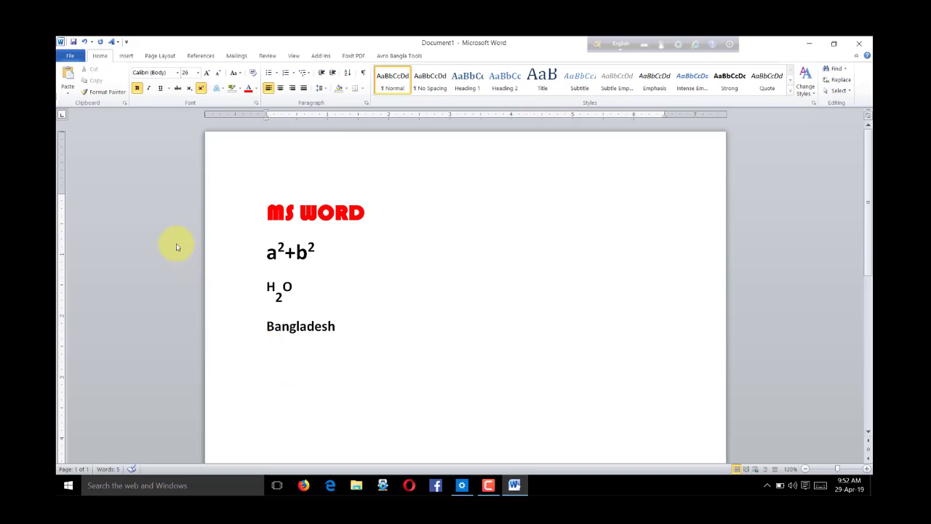
{"action": "type", "text": "ytf"}
{"action": "key", "text": "BackSpace"}
{"action": "key", "text": "BackSpace"}
{"action": "key", "text": "BackSpace"}
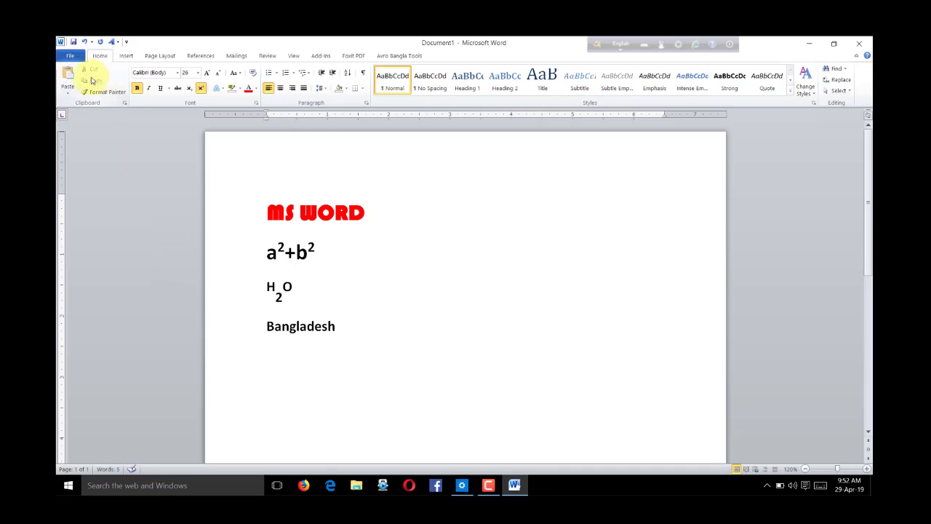
Step: Paste four more copies of Bangladesh on the following lines
{"action": "left_click", "coordinate": [67, 79]}
{"action": "left_click", "coordinate": [67, 78]}
{"action": "left_click", "coordinate": [68, 76]}
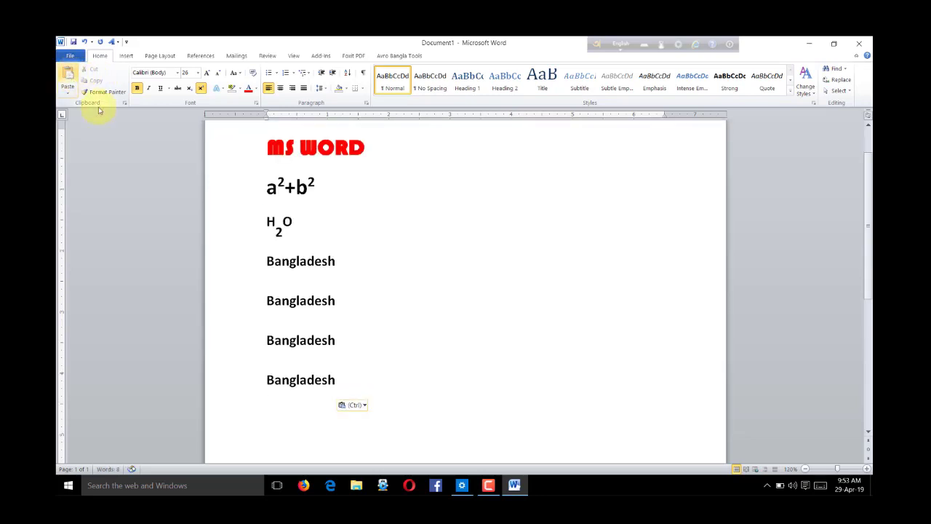
{"action": "left_click", "coordinate": [66, 79]}
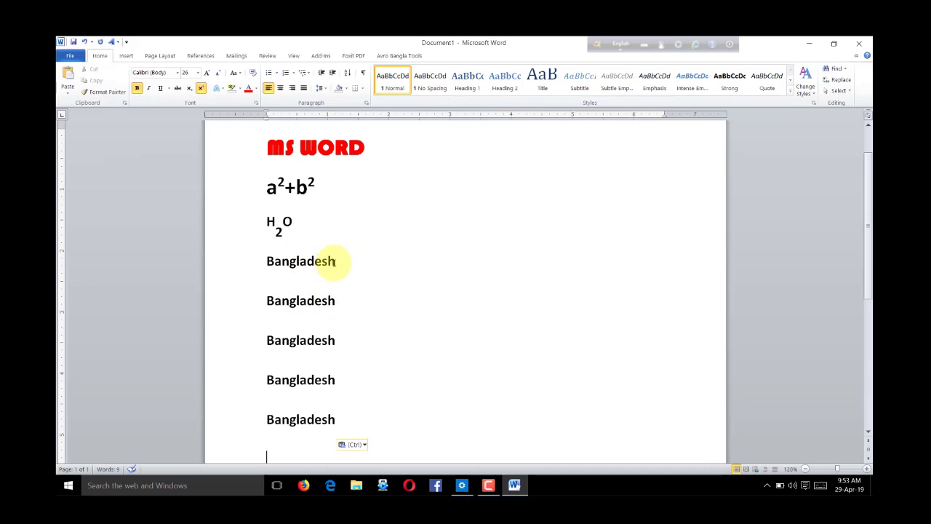
Step: Cut the H2O line and paste it on the last line of the document
{"action": "left_click_drag", "start_coordinate": [336, 262], "coordinate": [249, 281]}
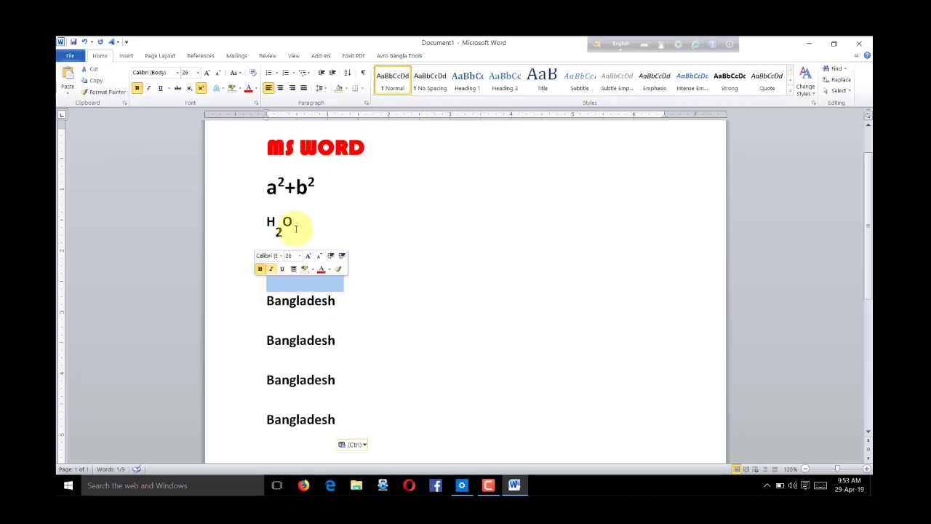
{"action": "left_click_drag", "start_coordinate": [298, 221], "coordinate": [267, 232]}
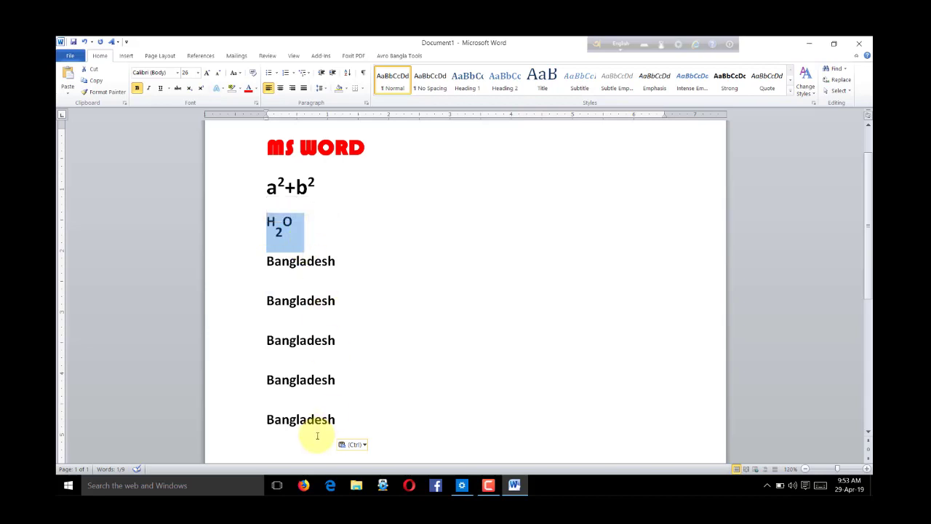
{"action": "left_click", "coordinate": [93, 70]}
{"action": "left_click", "coordinate": [295, 400]}
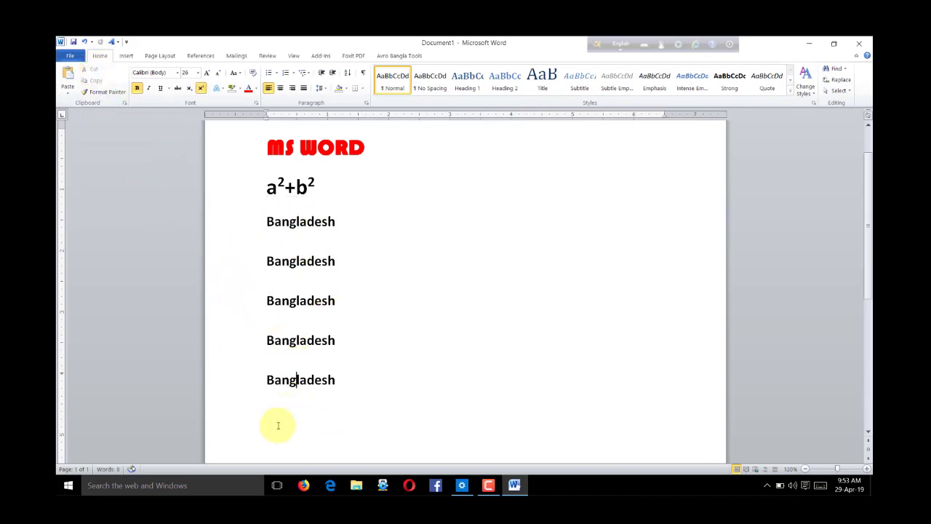
{"action": "left_click", "coordinate": [278, 425]}
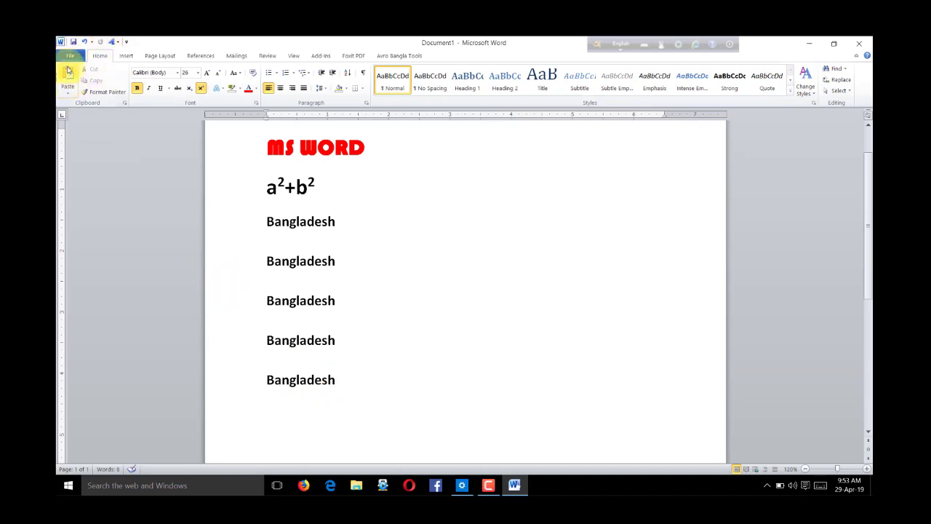
{"action": "left_click", "coordinate": [68, 70]}
Step: Select all five Bangladesh lines
{"action": "scroll", "coordinate": [332, 320], "scroll_direction": "up", "scroll_amount": 2}
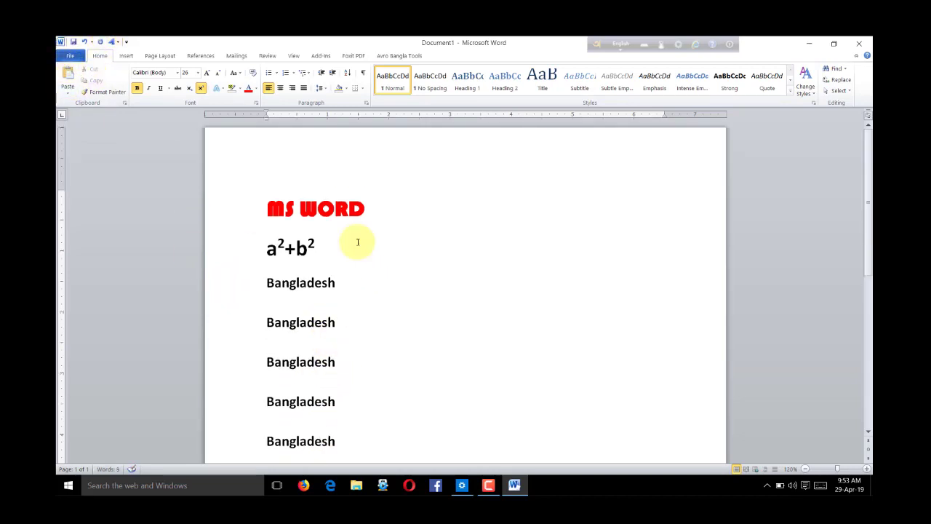
{"action": "left_click", "coordinate": [337, 285]}
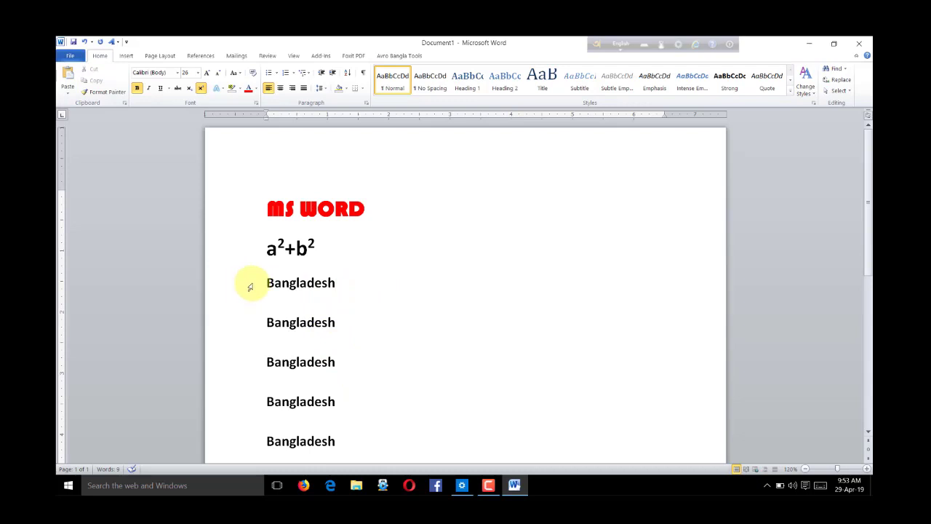
{"action": "left_click_drag", "start_coordinate": [266, 282], "coordinate": [325, 440]}
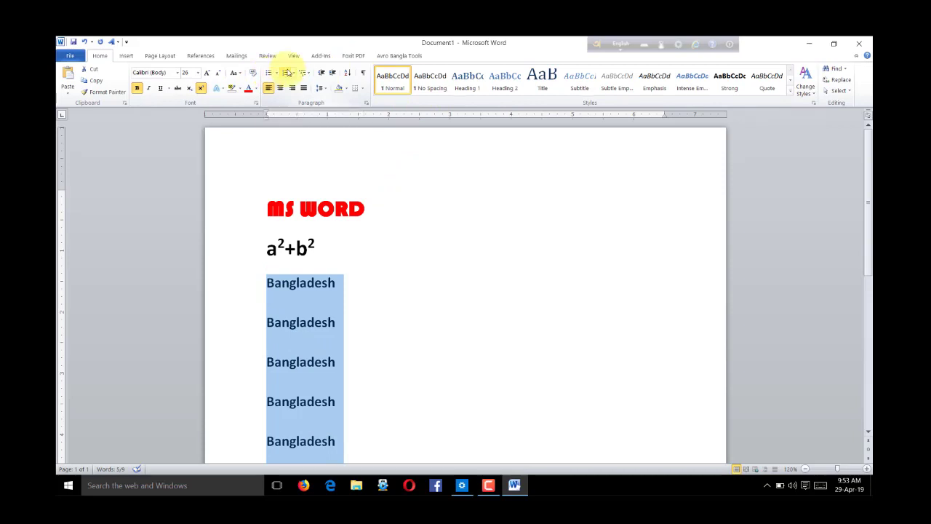
Step: Number the five Bangladesh lines with the lowercase roman i., ii., iii. format
{"action": "left_click", "coordinate": [279, 72]}
{"action": "left_click", "coordinate": [277, 73]}
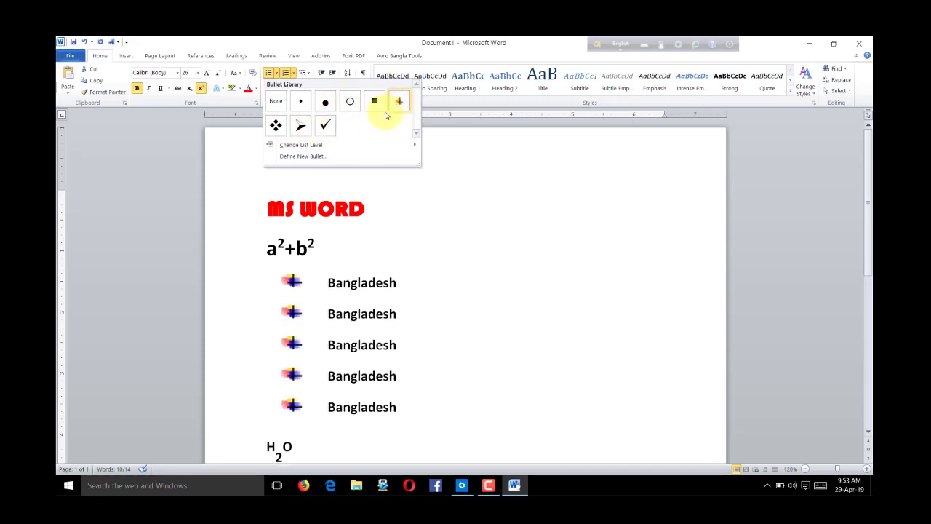
{"action": "left_click", "coordinate": [277, 126]}
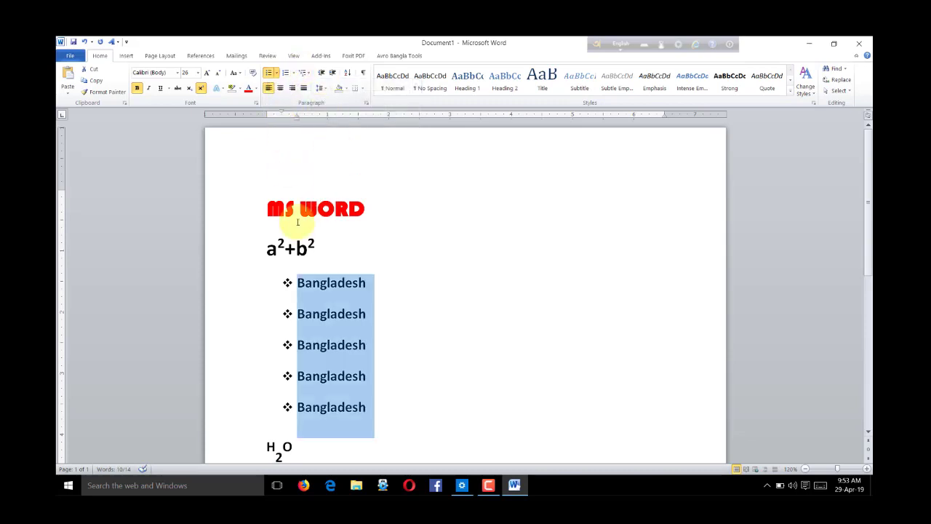
{"action": "left_click", "coordinate": [293, 72]}
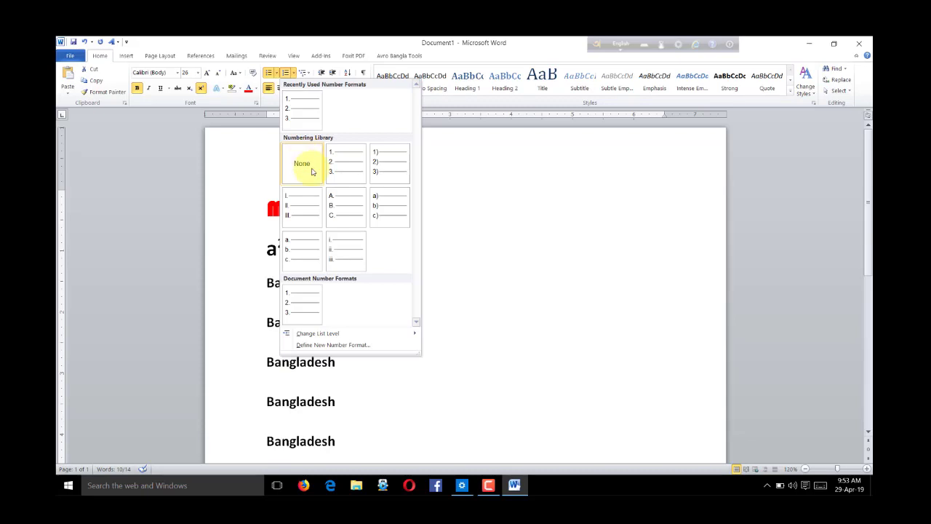
{"action": "left_click", "coordinate": [339, 257]}
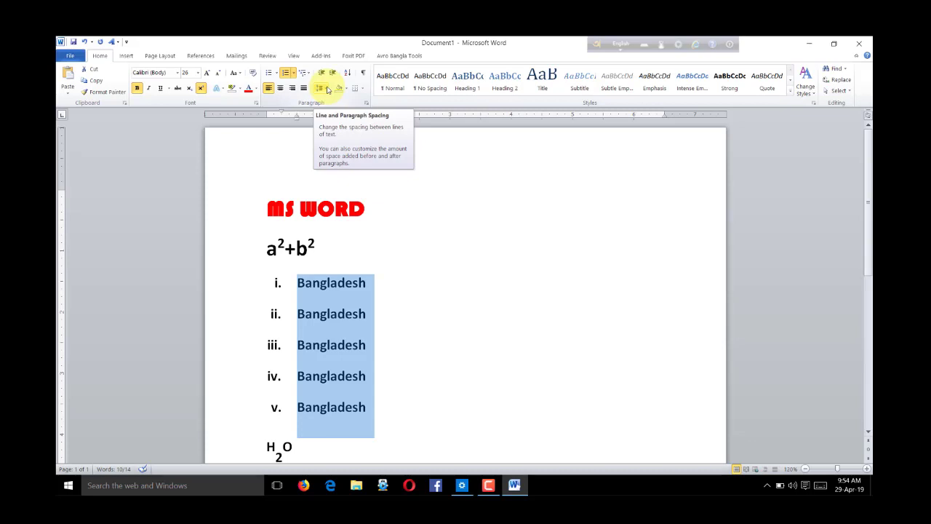
Step: Set the Bangladesh list's line spacing to 1.15 instead of 3.0
{"action": "left_click", "coordinate": [326, 88]}
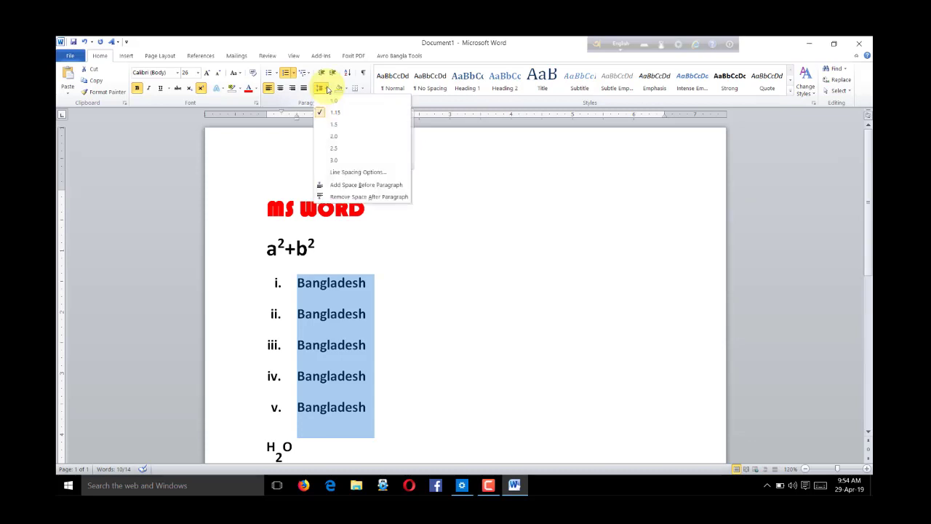
{"action": "left_click", "coordinate": [338, 162]}
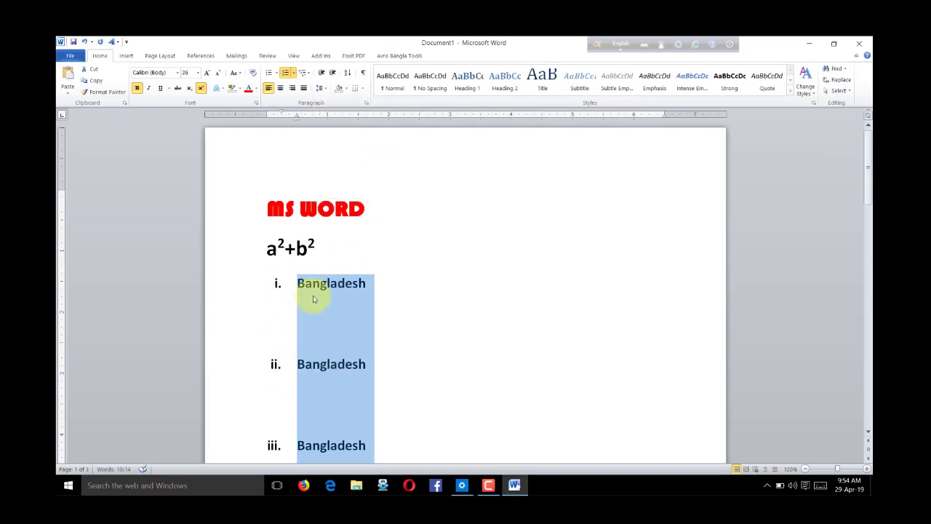
{"action": "left_click", "coordinate": [349, 92]}
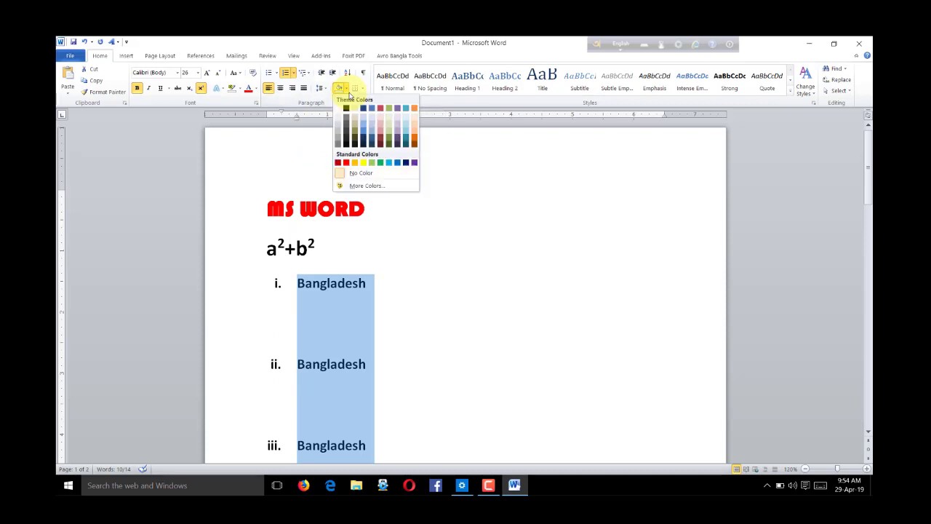
{"action": "left_click", "coordinate": [324, 87]}
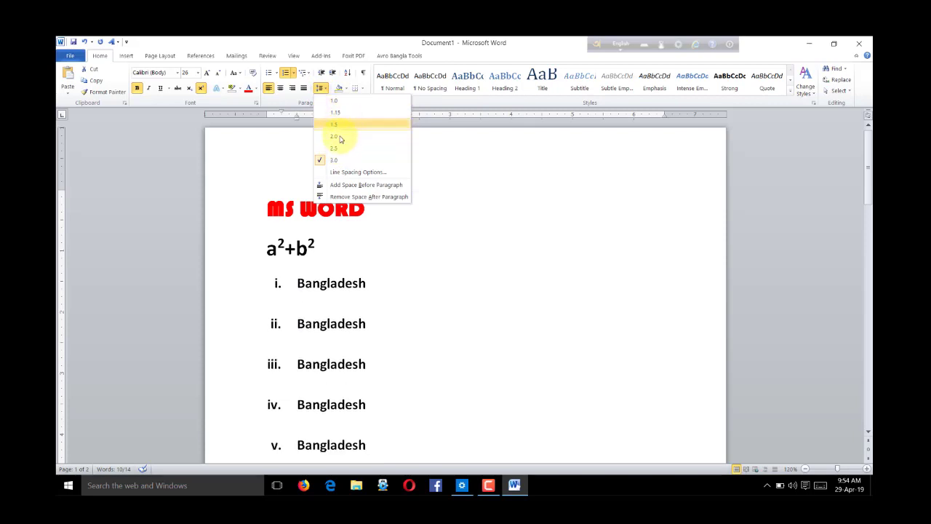
{"action": "left_click", "coordinate": [341, 107]}
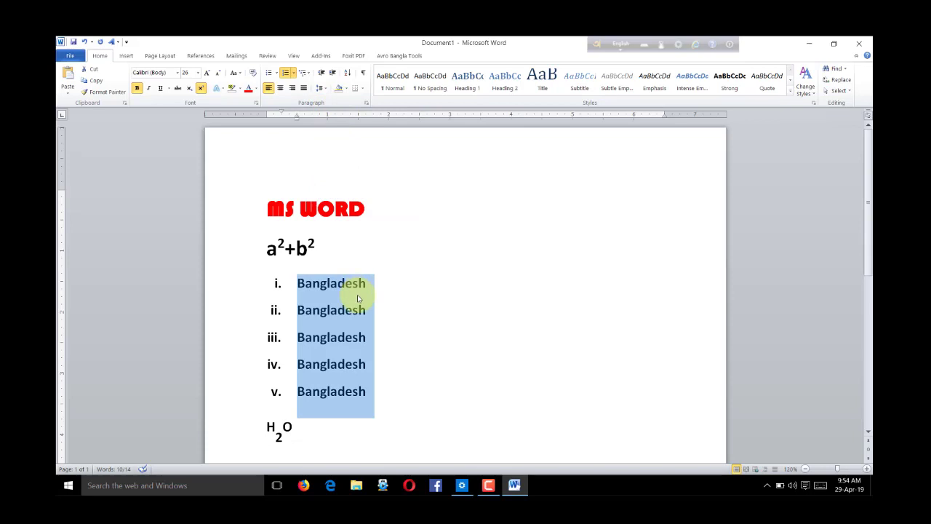
{"action": "left_click", "coordinate": [294, 221]}
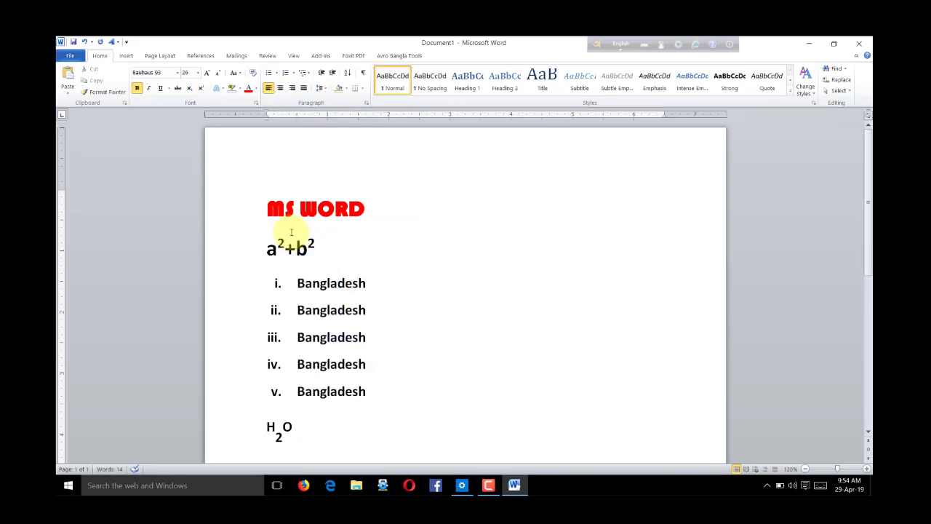
Step: Select the MS WORD heading line and apply a grey theme-colour shading
{"action": "left_click", "coordinate": [266, 212]}
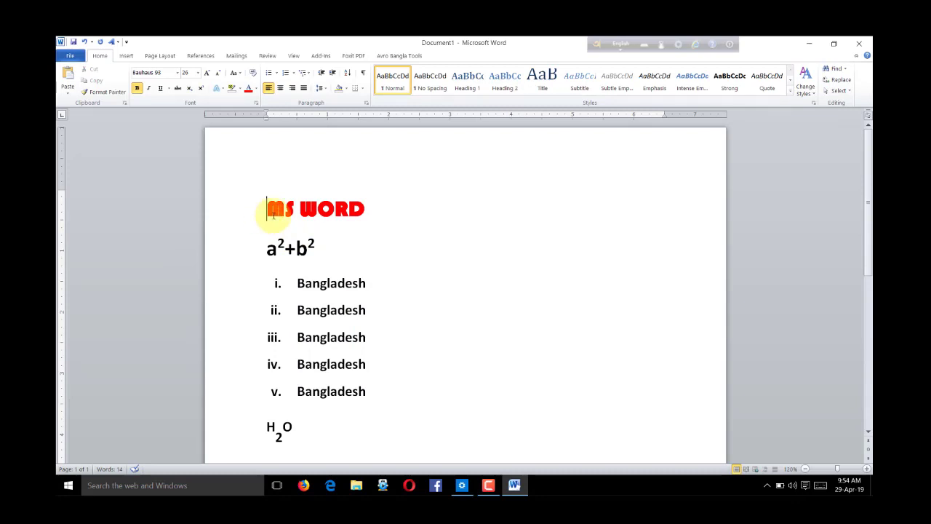
{"action": "left_click_drag", "start_coordinate": [265, 214], "coordinate": [378, 212]}
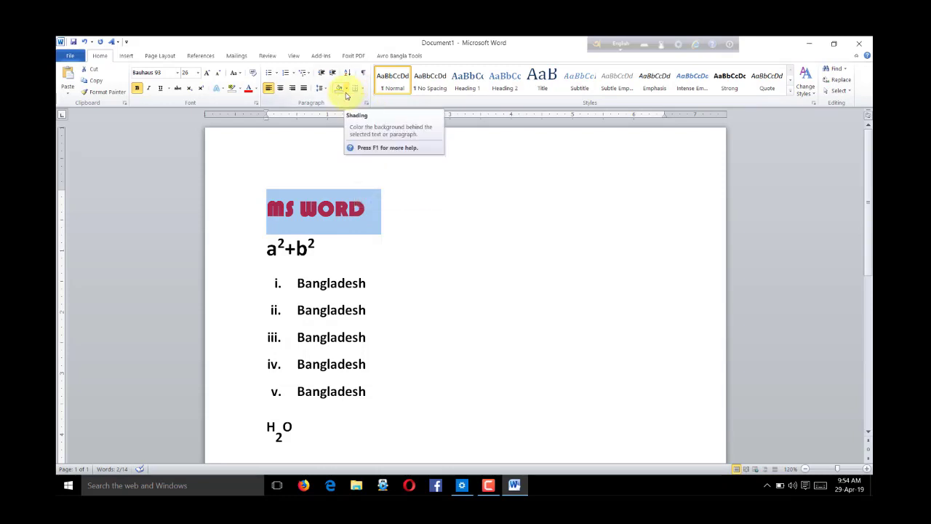
{"action": "left_click", "coordinate": [346, 89]}
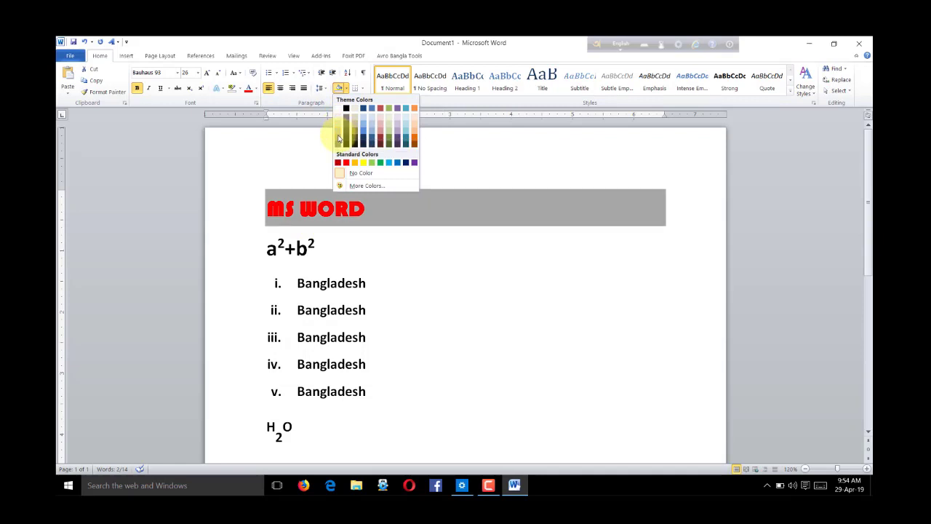
{"action": "left_click", "coordinate": [338, 138]}
{"action": "left_click", "coordinate": [371, 211]}
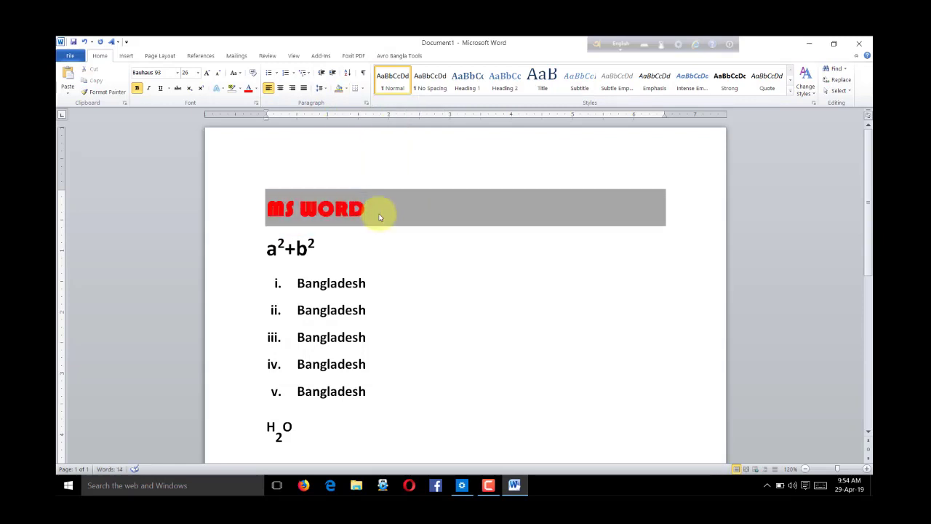
{"action": "left_click", "coordinate": [347, 88]}
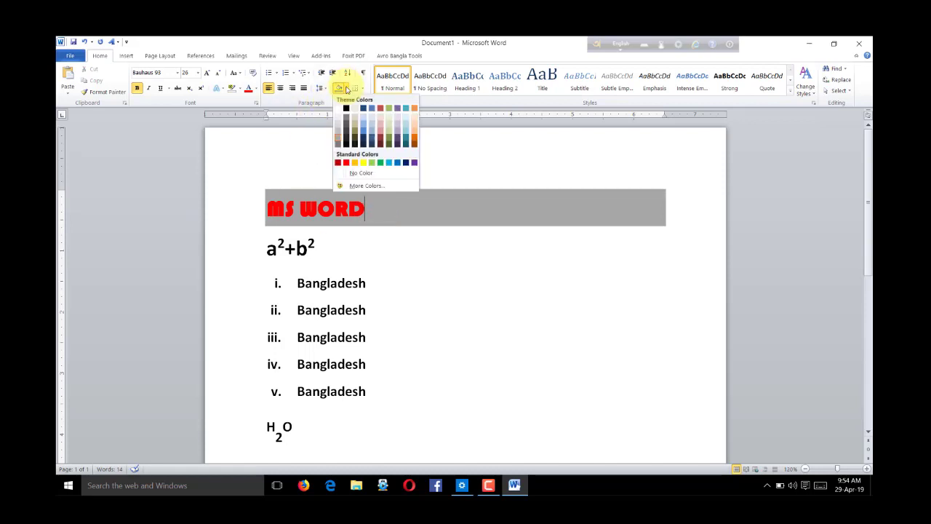
{"action": "left_click", "coordinate": [347, 88]}
Step: Put the insertion point on the empty line below H2O
{"action": "scroll", "coordinate": [416, 379], "scroll_direction": "down", "scroll_amount": 1}
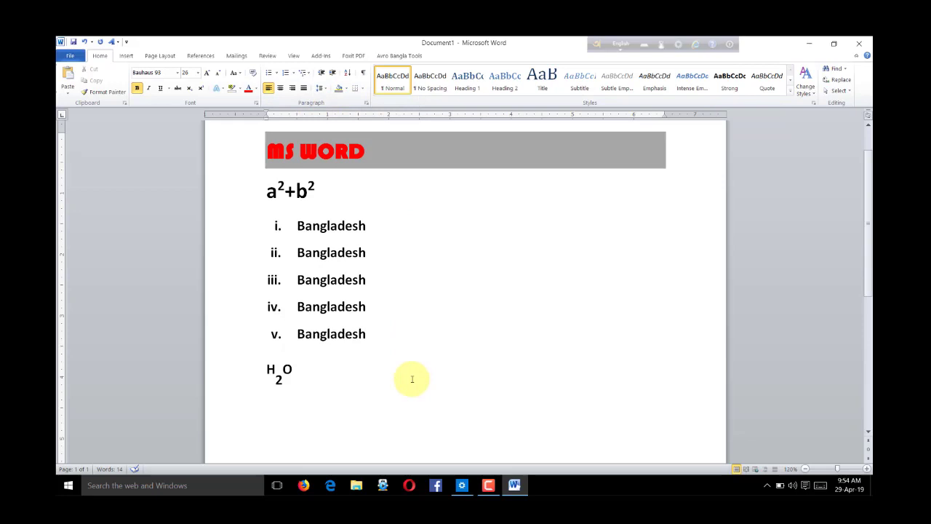
{"action": "left_click_drag", "start_coordinate": [329, 337], "coordinate": [357, 411]}
{"action": "scroll", "coordinate": [318, 354], "scroll_direction": "down", "scroll_amount": 2}
{"action": "left_click", "coordinate": [310, 338]}
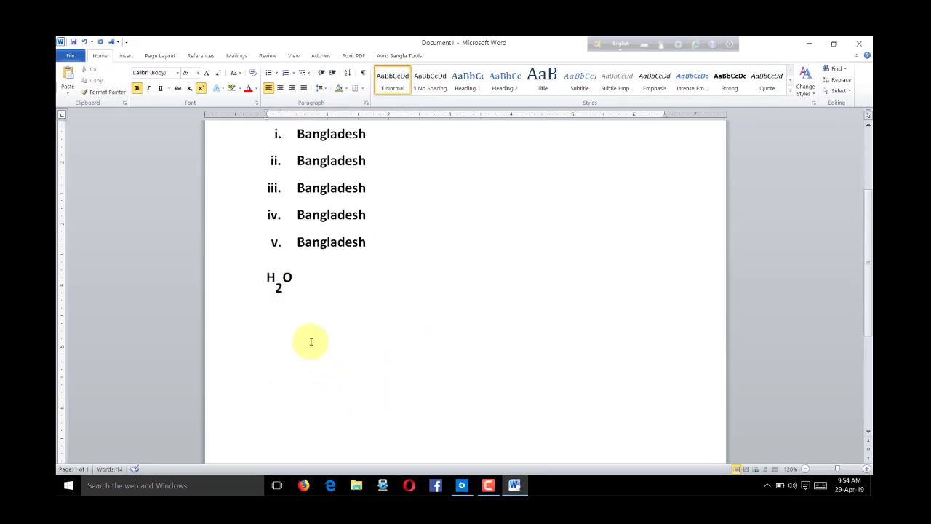
Step: Type 'nation' below H2O, correcting the misspelled 'notion'
{"action": "type", "text": "no"}
{"action": "type", "text": "tio"}
{"action": "type", "text": "n"}
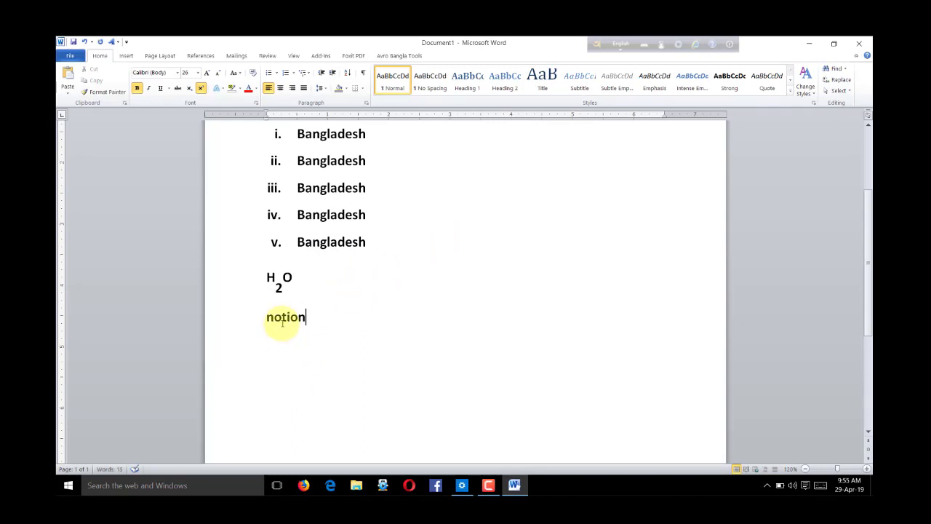
{"action": "left_click", "coordinate": [283, 319]}
{"action": "key", "text": "BackSpace"}
{"action": "type", "text": "a"}
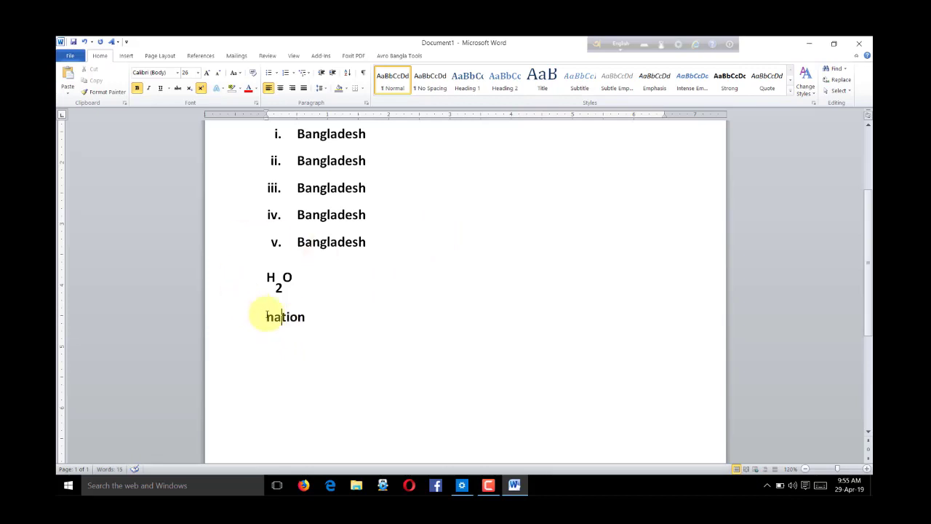
Step: Make 'nation' 48 pt and centre it on the page
{"action": "double_click", "coordinate": [267, 317]}
{"action": "left_click", "coordinate": [207, 73]}
{"action": "left_click", "coordinate": [206, 73]}
{"action": "left_click", "coordinate": [206, 73]}
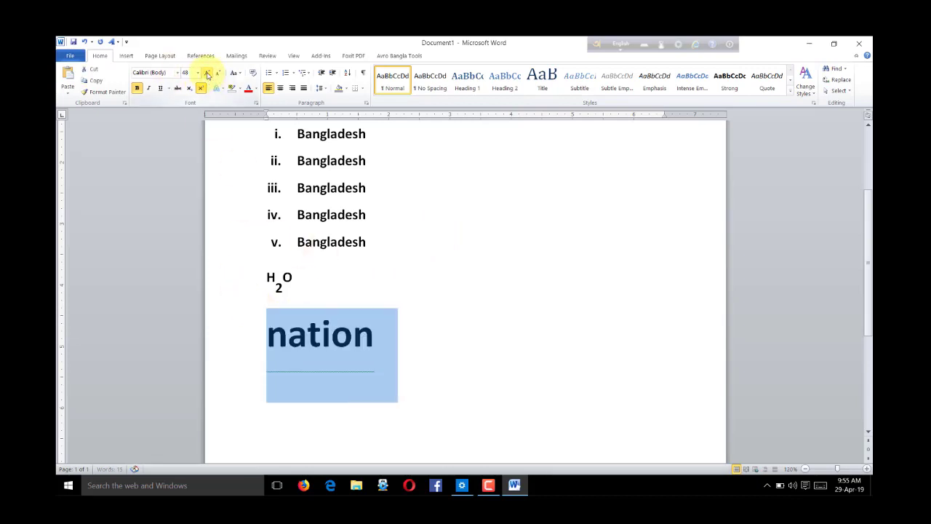
{"action": "left_click", "coordinate": [207, 73]}
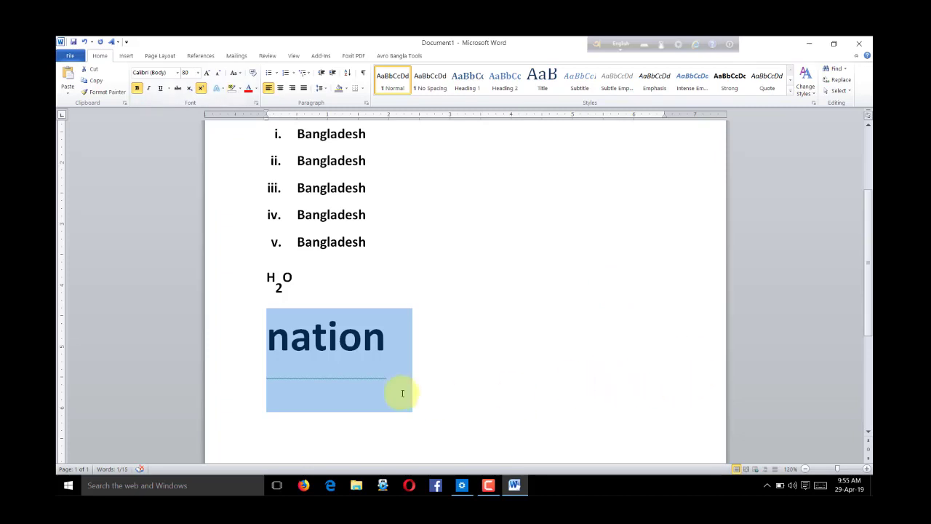
{"action": "left_click", "coordinate": [281, 87]}
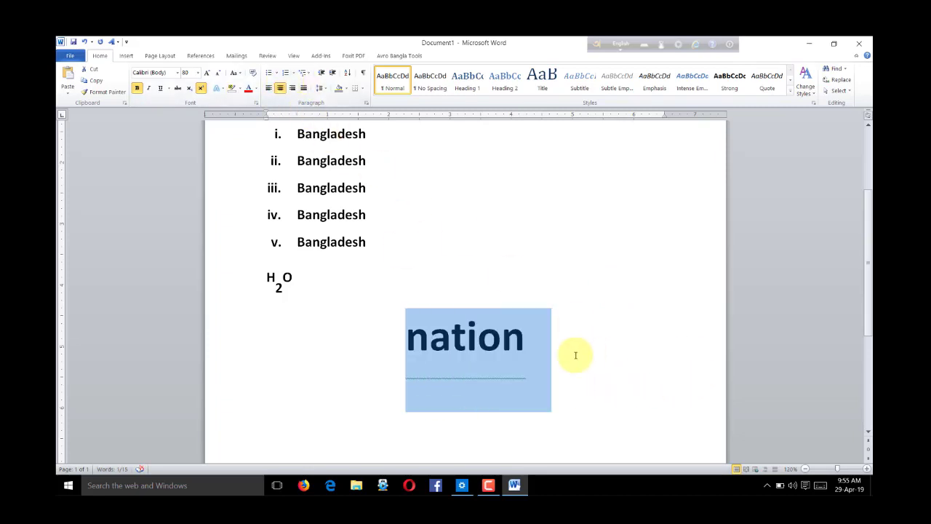
{"action": "left_click", "coordinate": [216, 73]}
{"action": "left_click", "coordinate": [216, 74]}
{"action": "left_click", "coordinate": [217, 73]}
{"action": "left_click", "coordinate": [206, 74]}
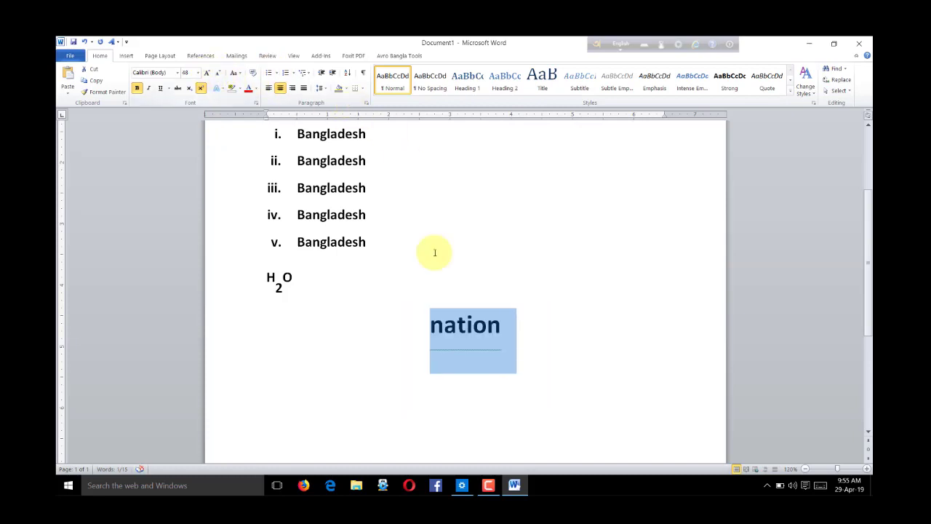
{"action": "left_click", "coordinate": [441, 320]}
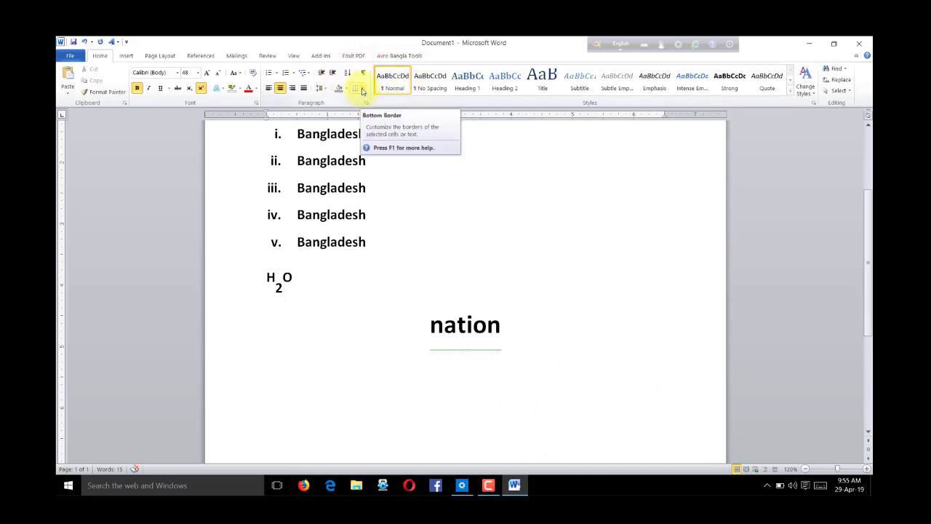
Step: Give the 'nation' paragraph a Bottom Border, after trying All Borders and No Border
{"action": "left_click", "coordinate": [362, 89]}
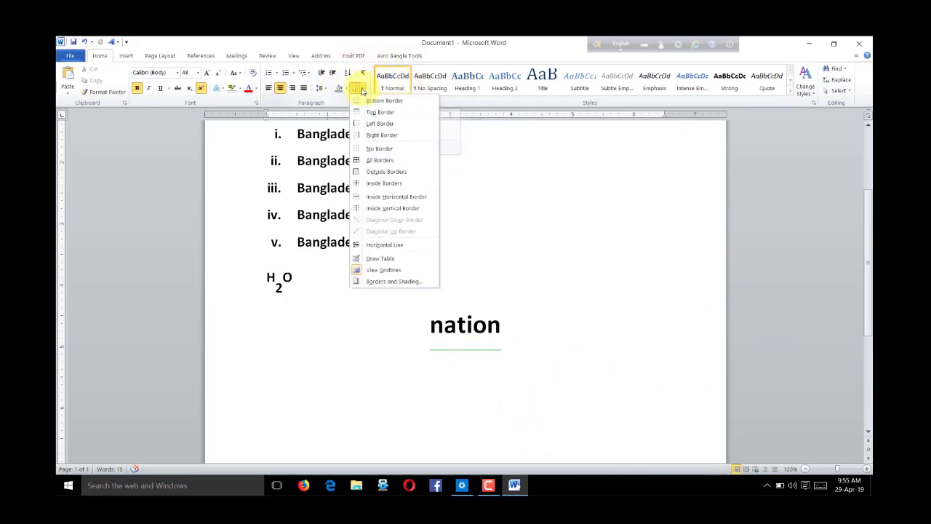
{"action": "left_click", "coordinate": [379, 160]}
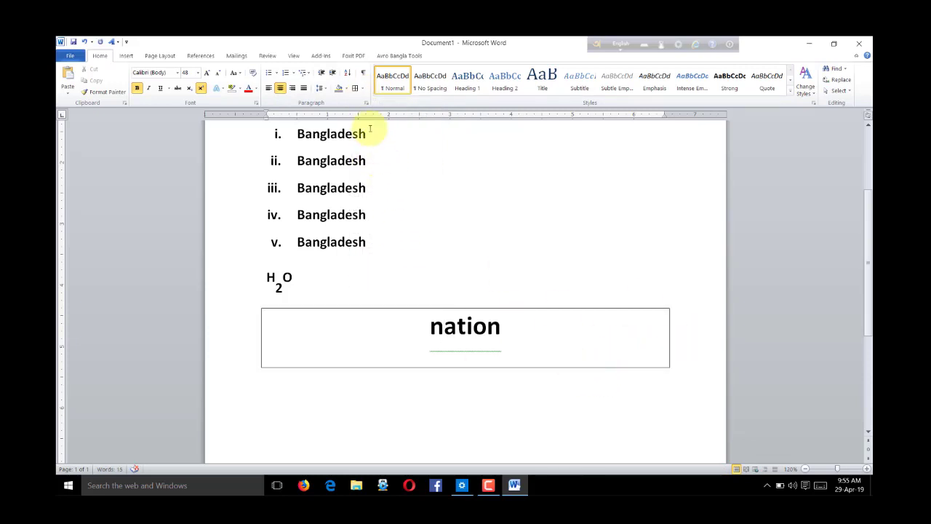
{"action": "left_click", "coordinate": [362, 89]}
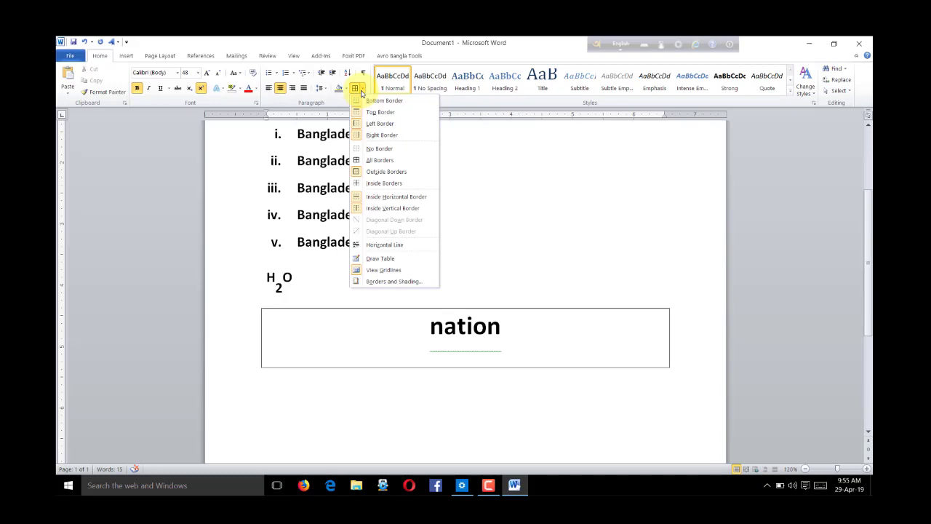
{"action": "left_click", "coordinate": [379, 148]}
{"action": "left_click", "coordinate": [361, 89]}
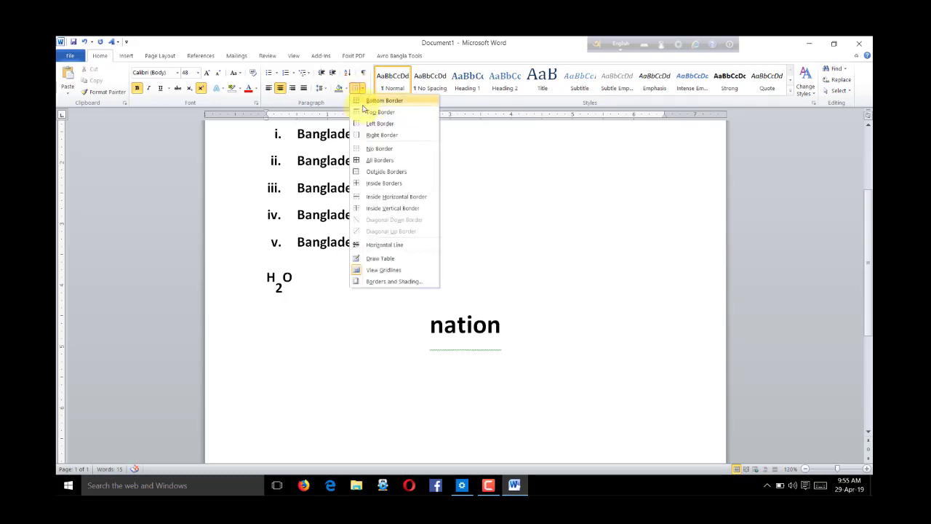
{"action": "left_click", "coordinate": [363, 104]}
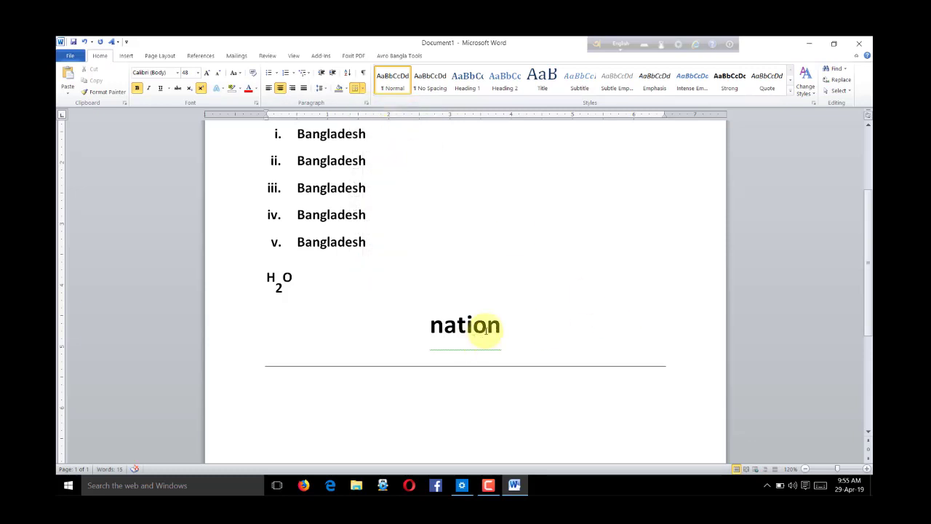
{"action": "scroll", "coordinate": [465, 356], "scroll_direction": "up", "scroll_amount": 3}
{"action": "scroll", "coordinate": [439, 353], "scroll_direction": "up", "scroll_amount": 2}
{"action": "scroll", "coordinate": [438, 354], "scroll_direction": "down", "scroll_amount": 2}
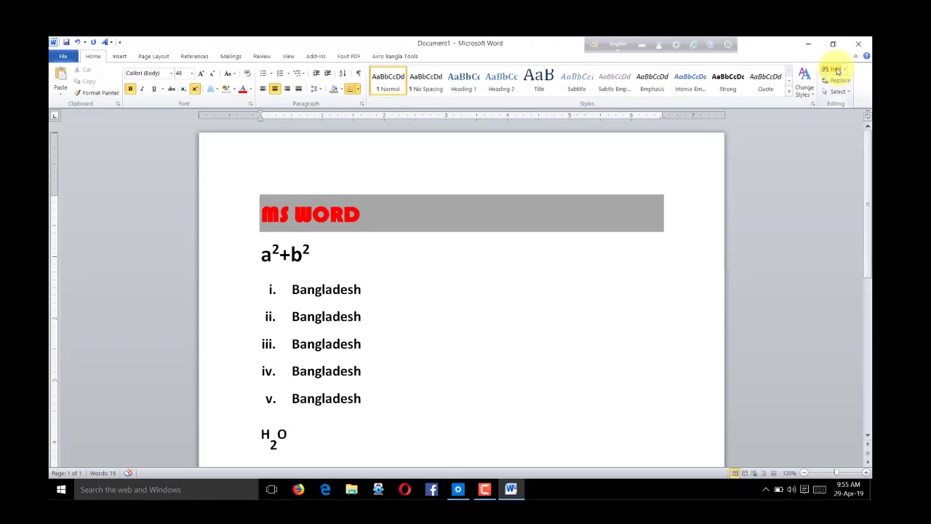
Step: Search the document for 'b' in the Navigation pane, showing its 6 matches
{"action": "left_click", "coordinate": [836, 70]}
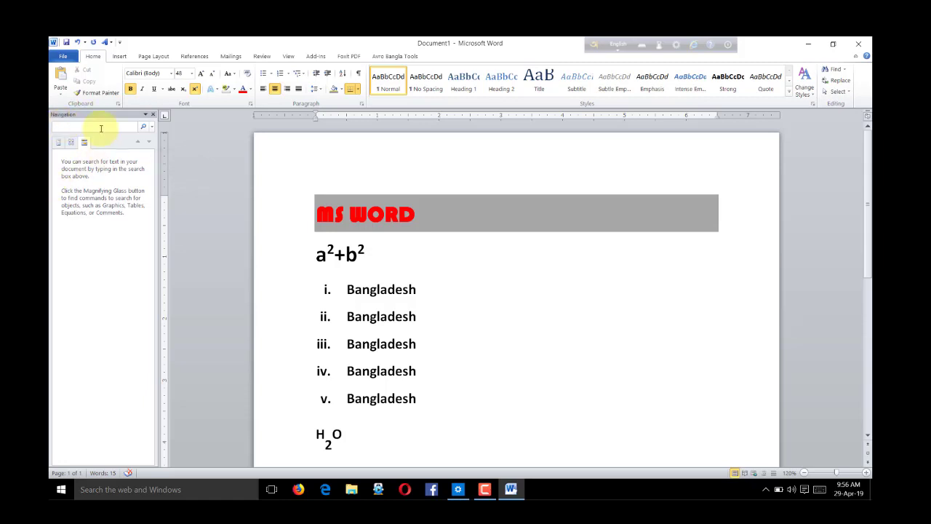
{"action": "type", "text": "b"}
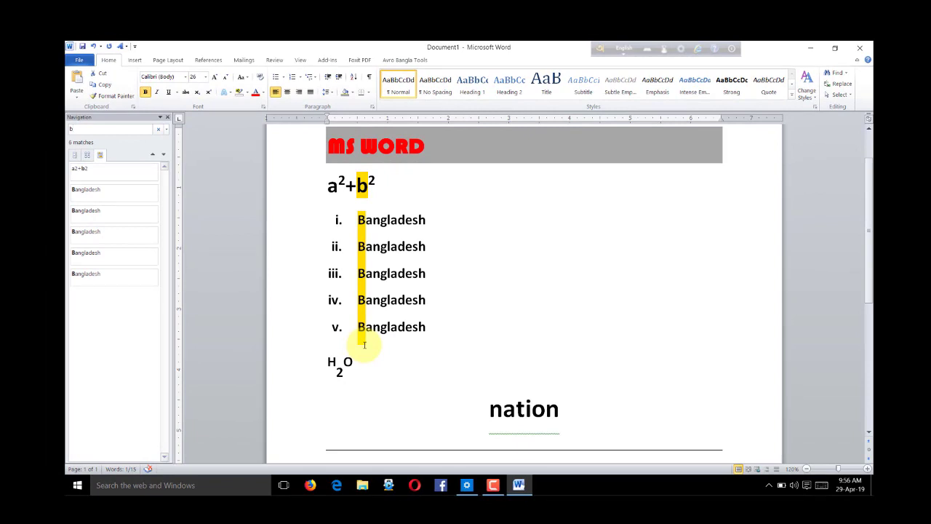
Step: In Find and Replace, set the search term to 'bangladesh' and the replacement to 'country'
{"action": "left_click", "coordinate": [844, 86]}
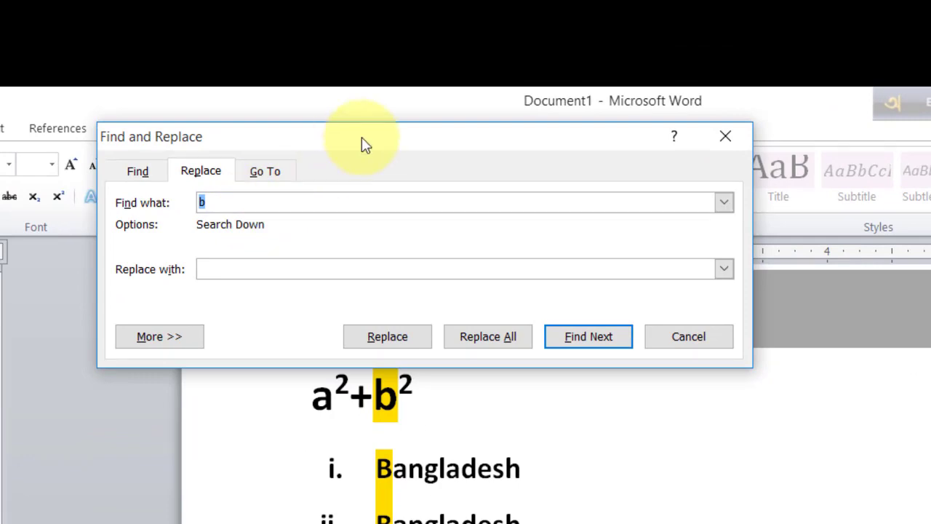
{"action": "mouse_move", "coordinate": [363, 141]}
{"action": "left_mouse_down"}
{"action": "mouse_move", "coordinate": [930, 235]}
{"action": "mouse_move", "coordinate": [868, 191]}
{"action": "left_mouse_up"}
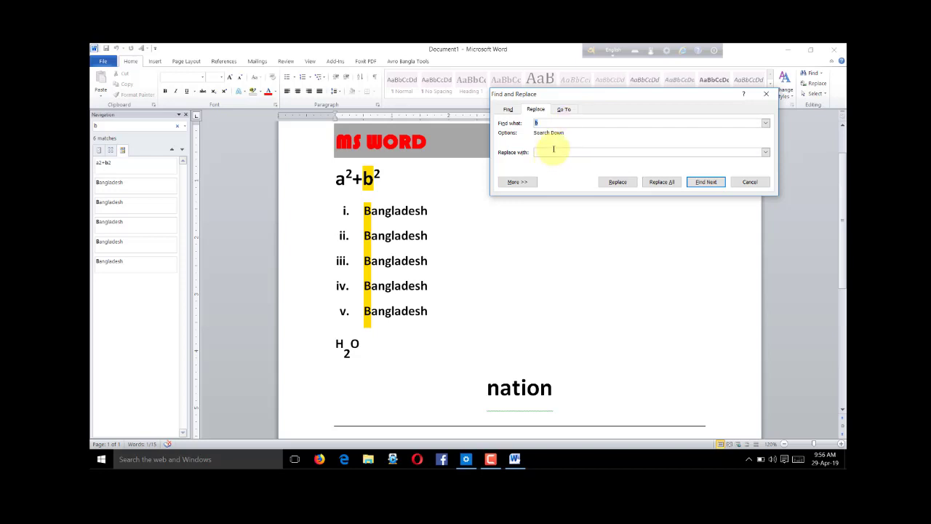
{"action": "left_click", "coordinate": [555, 124]}
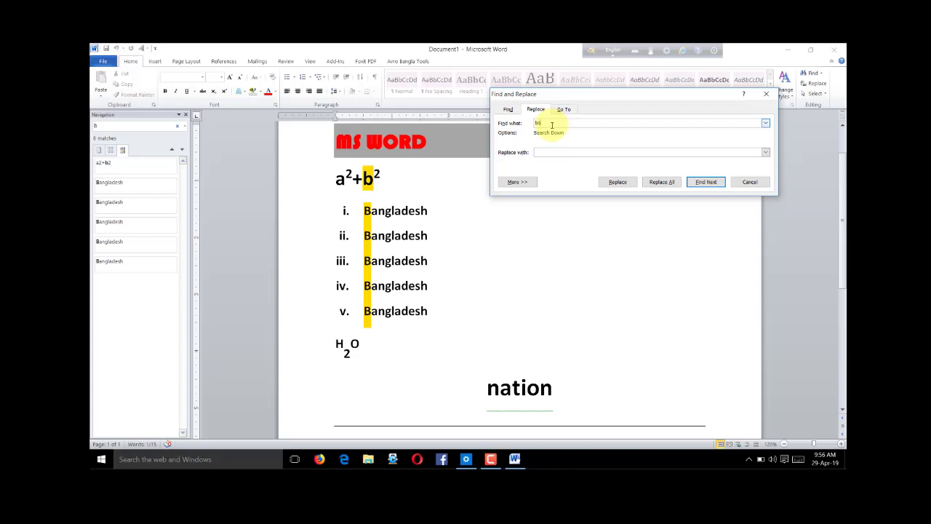
{"action": "type", "text": "nglad"}
{"action": "type", "text": "esh"}
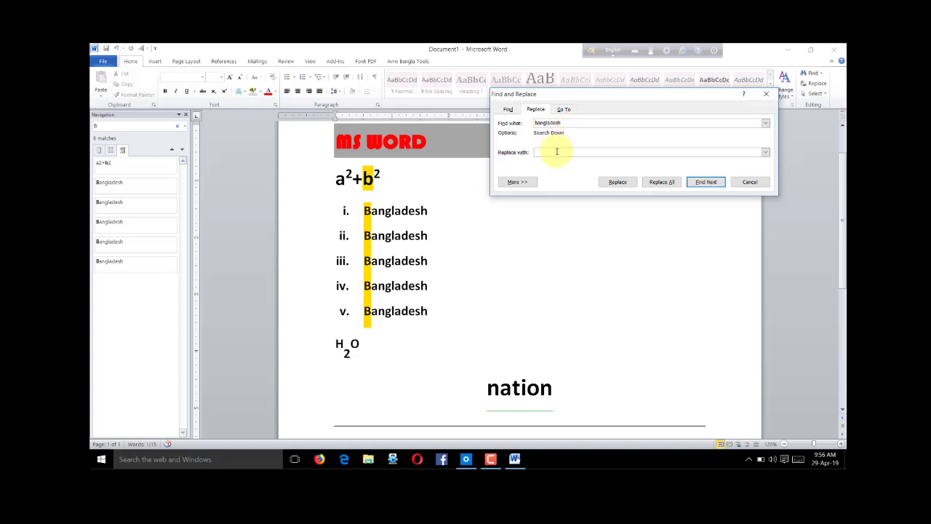
{"action": "left_click", "coordinate": [556, 151]}
{"action": "type", "text": "ountry"}
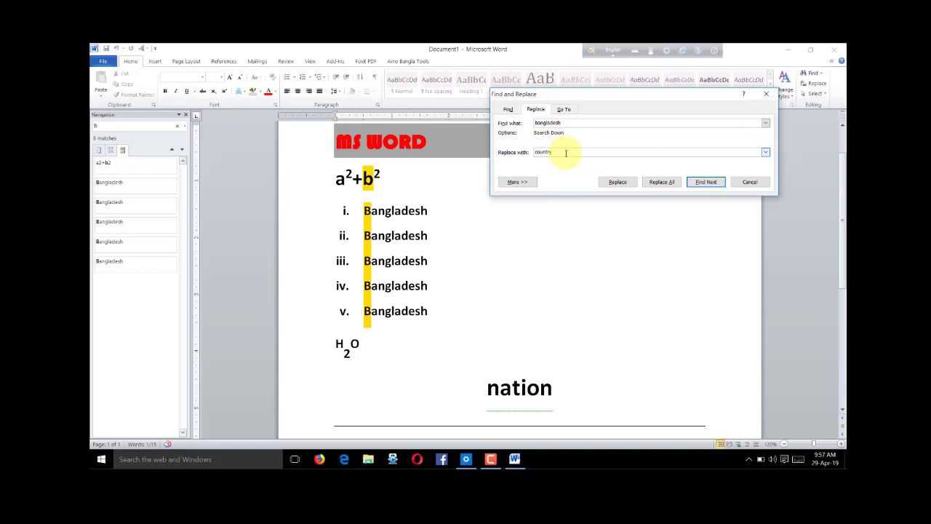
Step: Replace every Bangladesh with Country, searching from the start and dismissing the 4-replacements message
{"action": "left_click", "coordinate": [601, 182]}
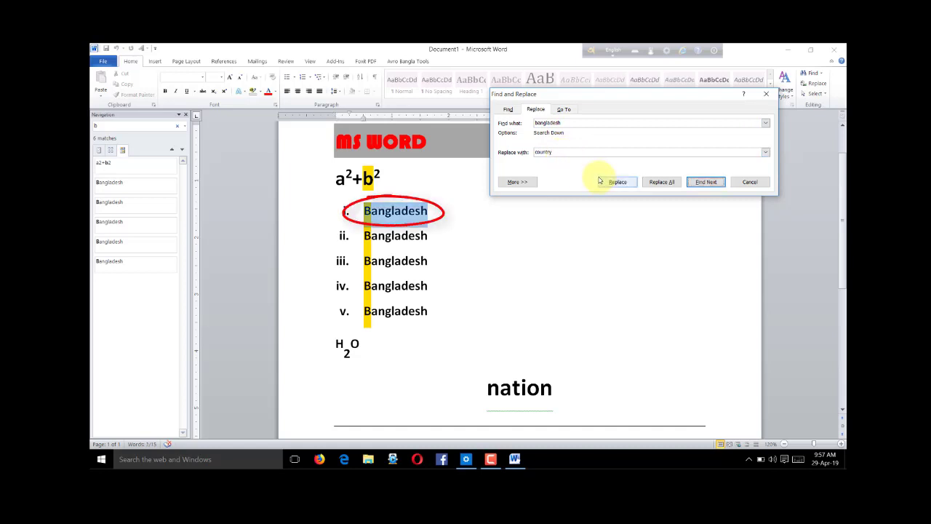
{"action": "left_click", "coordinate": [601, 181]}
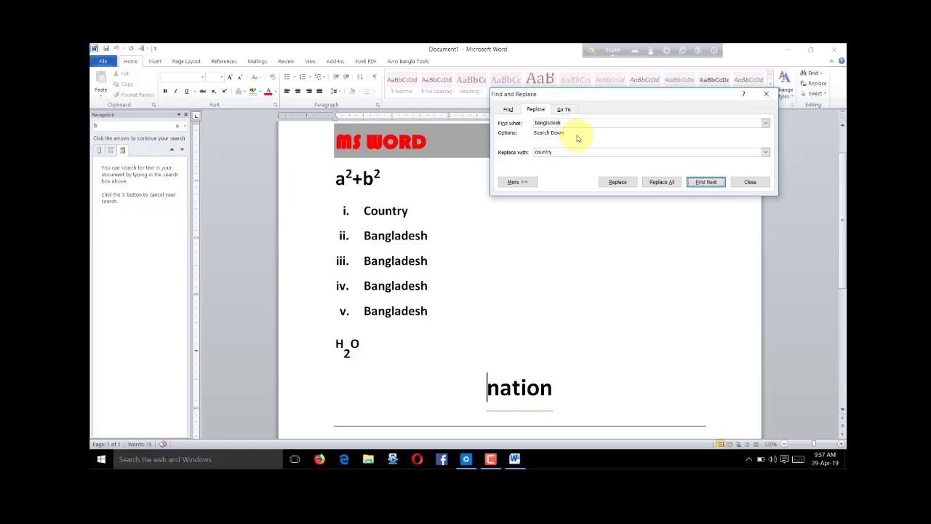
{"action": "left_click", "coordinate": [661, 182]}
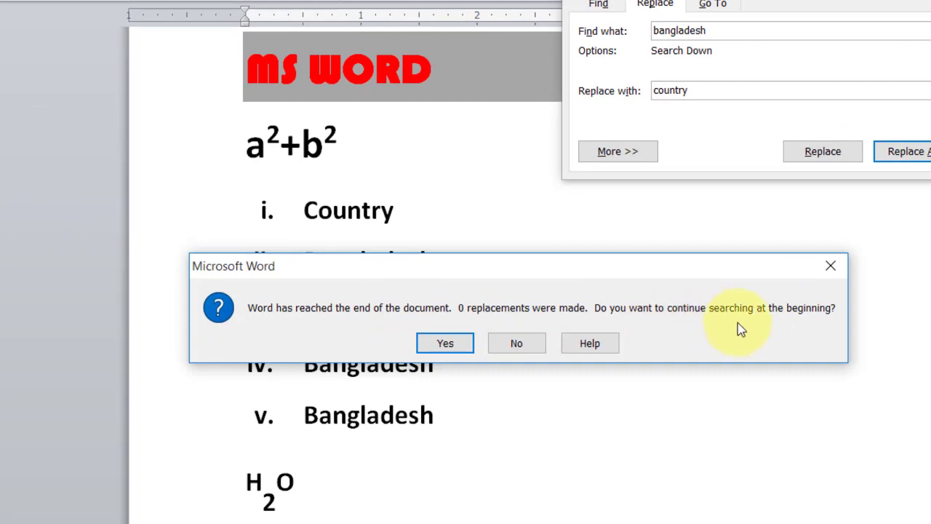
{"action": "left_click", "coordinate": [471, 343]}
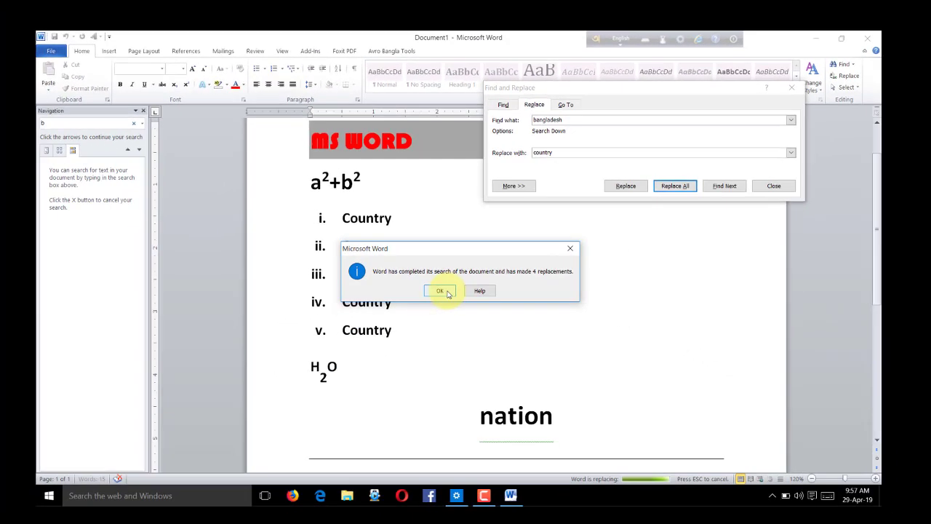
{"action": "left_click", "coordinate": [445, 293]}
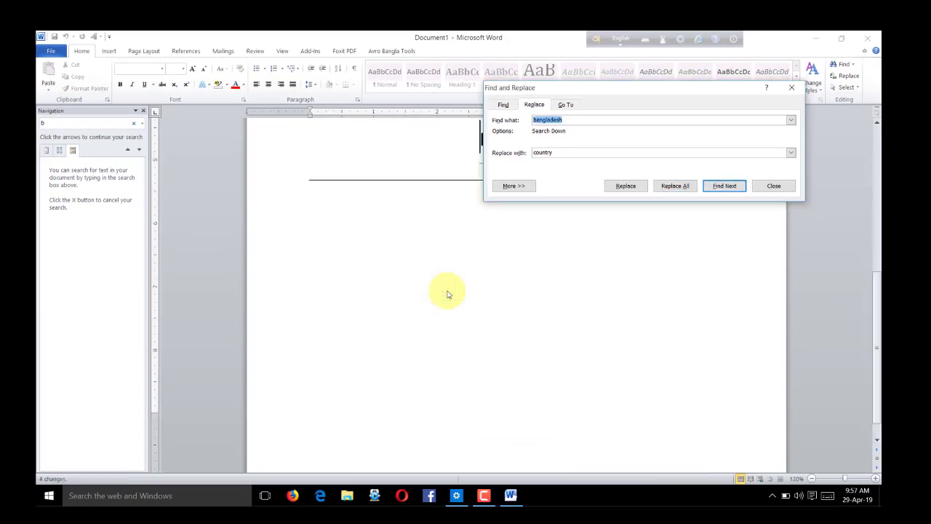
{"action": "scroll", "coordinate": [447, 292], "scroll_direction": "up", "scroll_amount": 2}
{"action": "scroll", "coordinate": [443, 291], "scroll_direction": "up", "scroll_amount": 3}
{"action": "scroll", "coordinate": [430, 302], "scroll_direction": "up", "scroll_amount": 3}
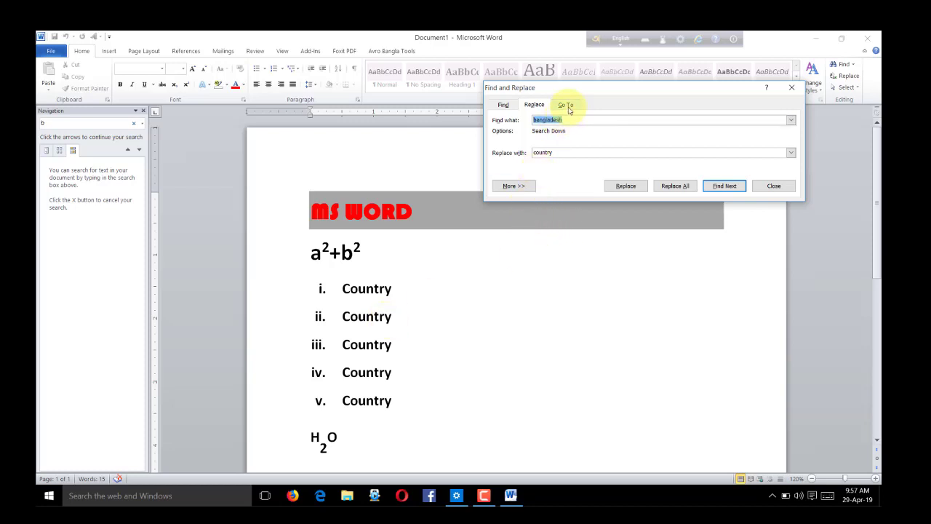
Step: Enter page 50 on the Go To tab, then close the Find and Replace window
{"action": "left_click", "coordinate": [568, 106]}
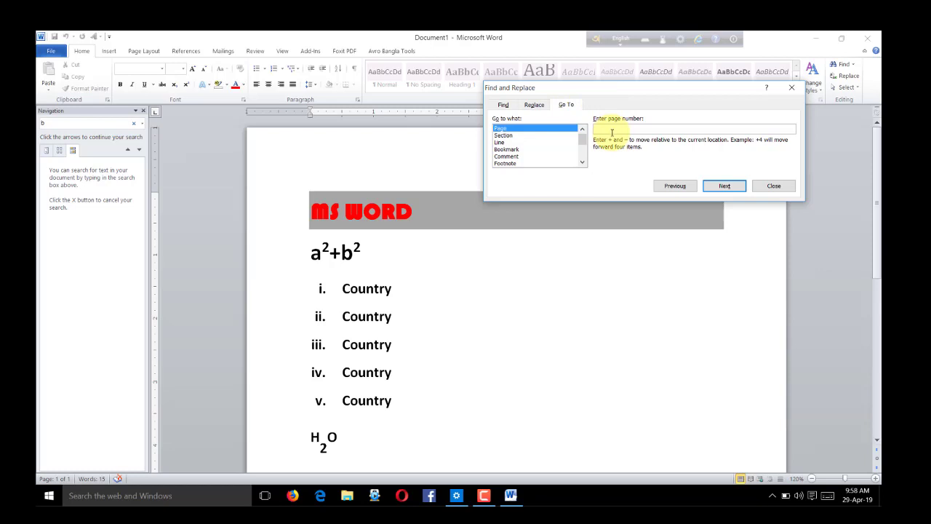
{"action": "type", "text": "5"}
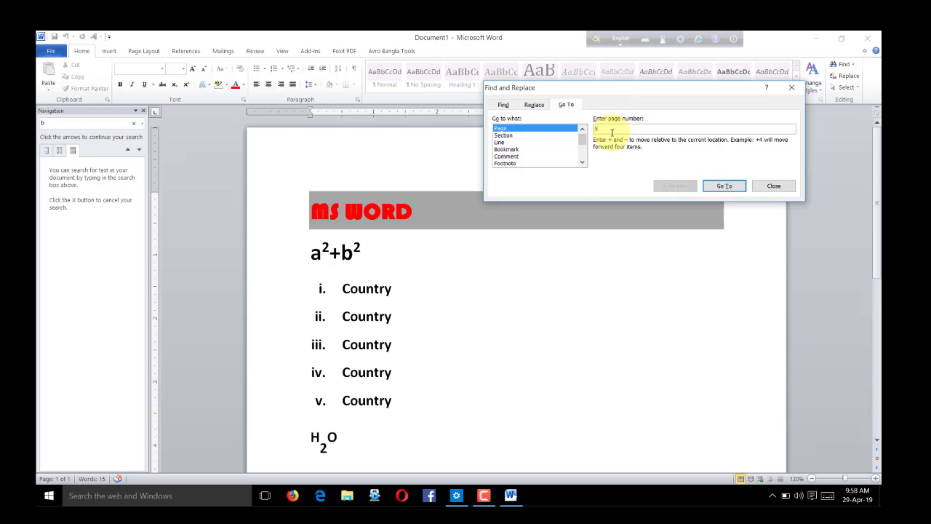
{"action": "type", "text": "0"}
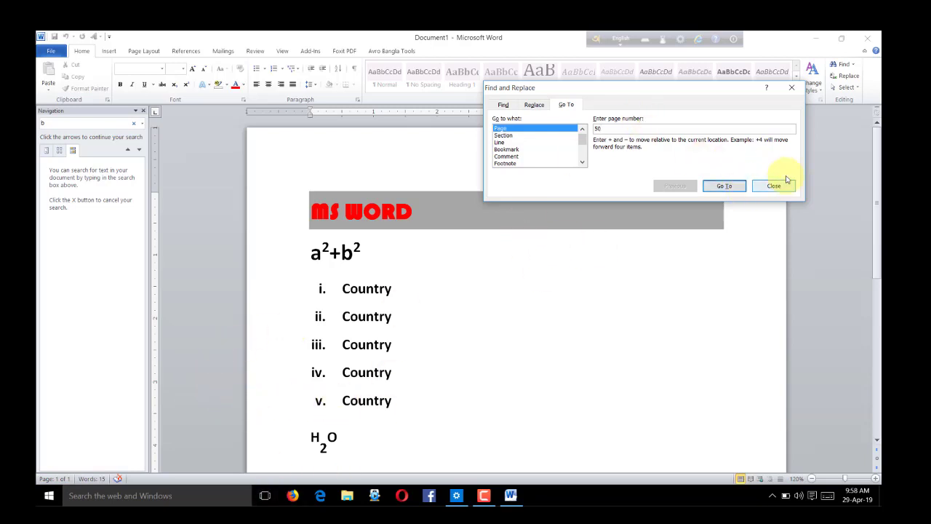
{"action": "left_click", "coordinate": [786, 89]}
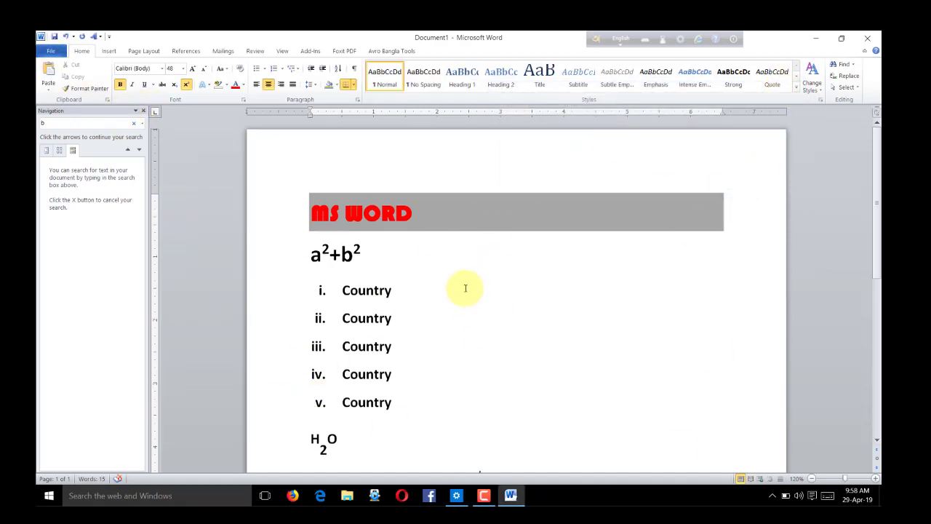
Step: Save the document as 'MS WORD' in the Music folder, then minimize Word
{"action": "left_click", "coordinate": [52, 52]}
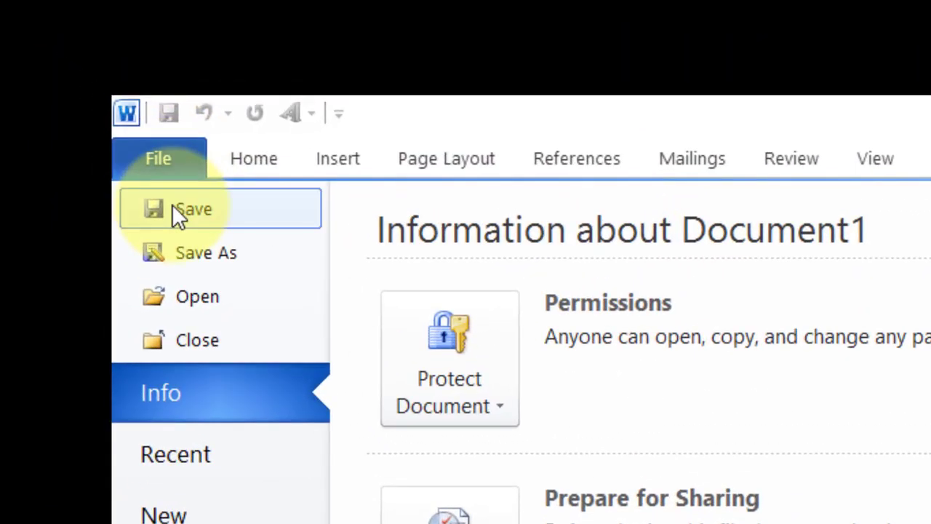
{"action": "left_click", "coordinate": [173, 206]}
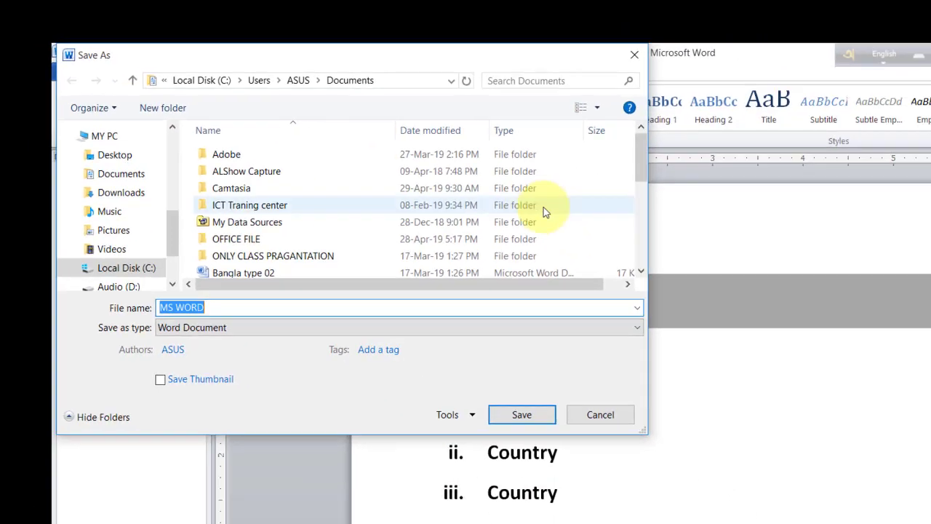
{"action": "left_click_drag", "start_coordinate": [349, 56], "coordinate": [566, 90]}
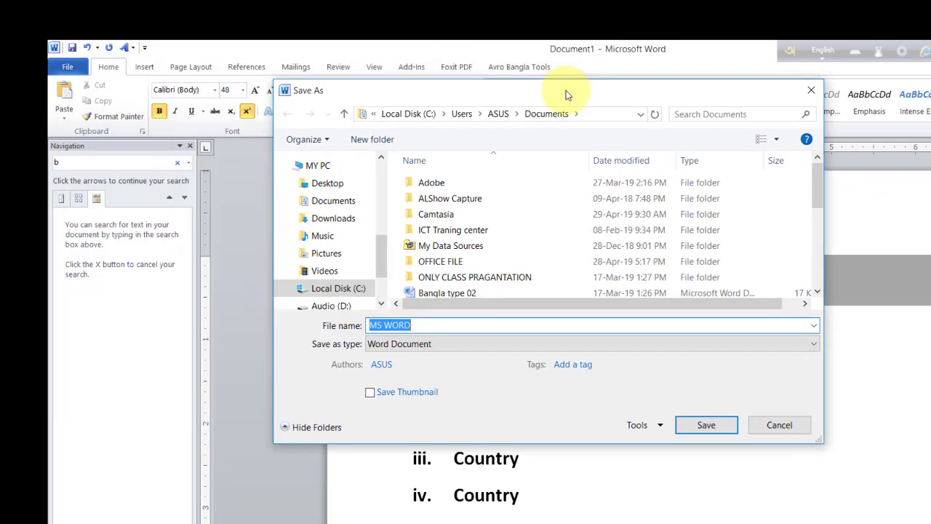
{"action": "left_click", "coordinate": [424, 328]}
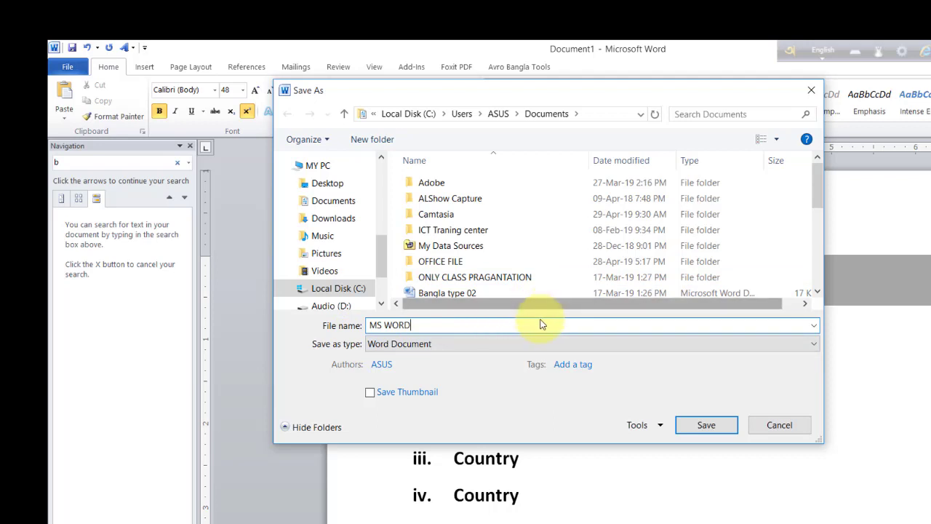
{"action": "left_click", "coordinate": [326, 237]}
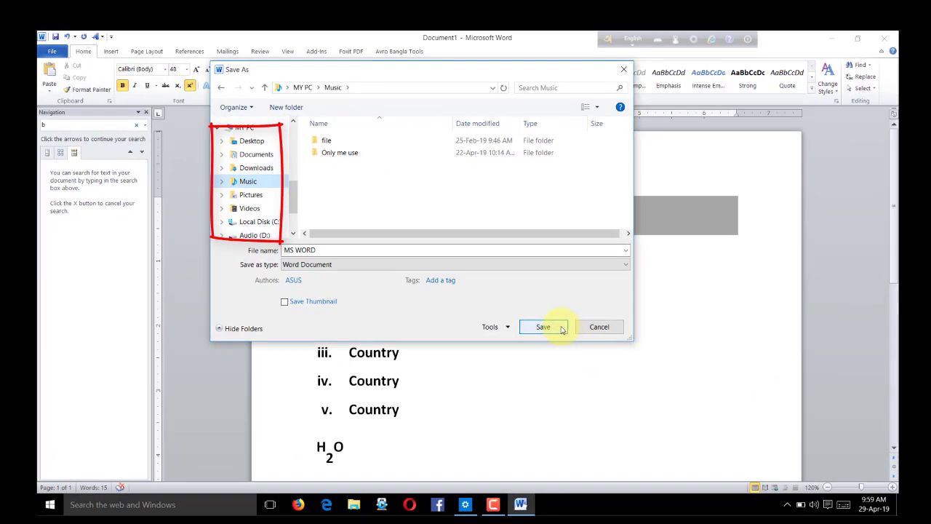
{"action": "left_click", "coordinate": [557, 330]}
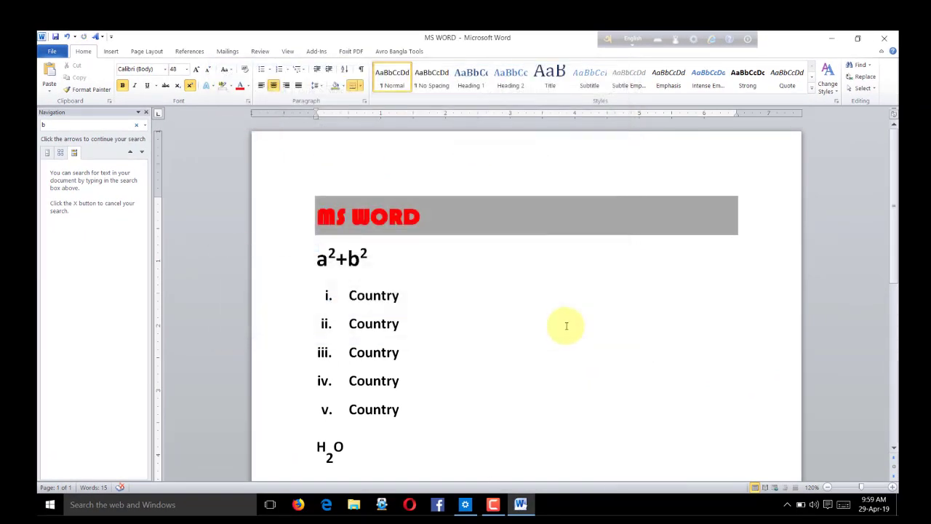
{"action": "left_click", "coordinate": [530, 502]}
Step: Open My PC from the desktop and browse to the Music folder
{"action": "right_click", "coordinate": [489, 183]}
{"action": "left_click", "coordinate": [509, 211]}
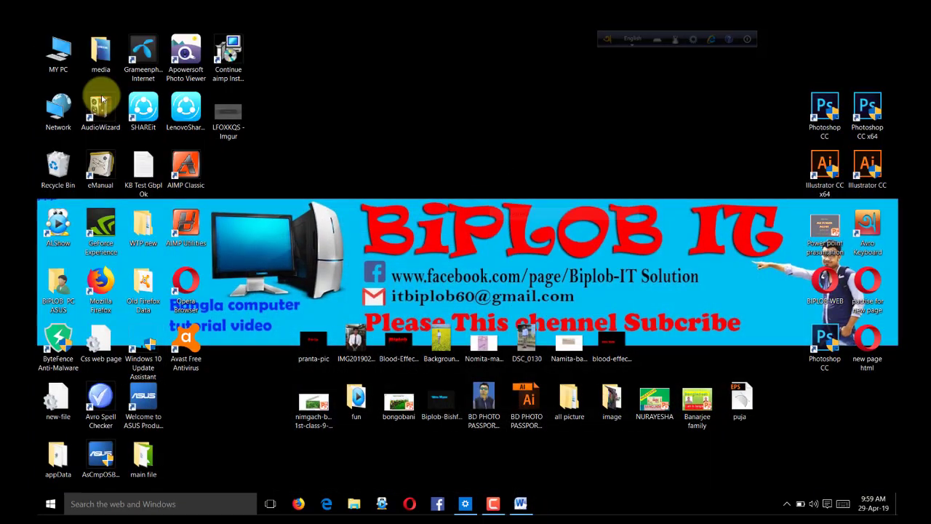
{"action": "double_click", "coordinate": [54, 58]}
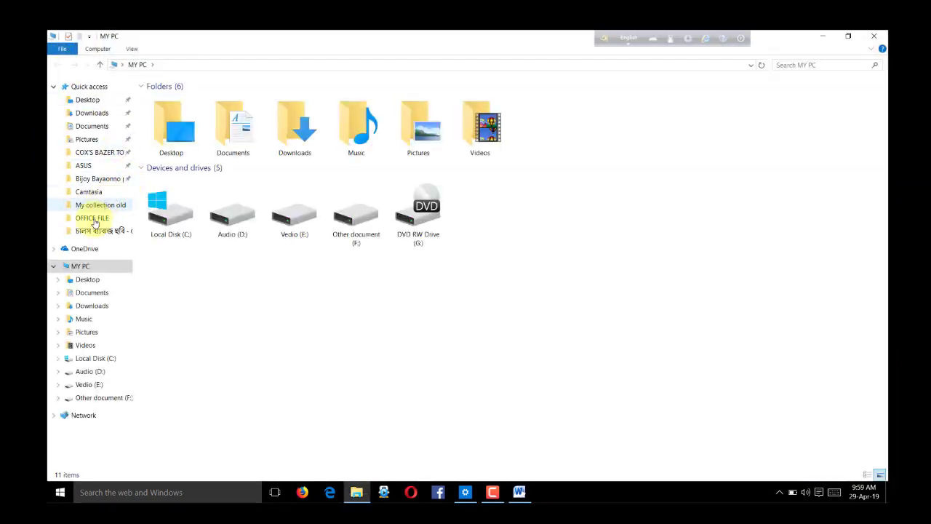
{"action": "left_click", "coordinate": [85, 320]}
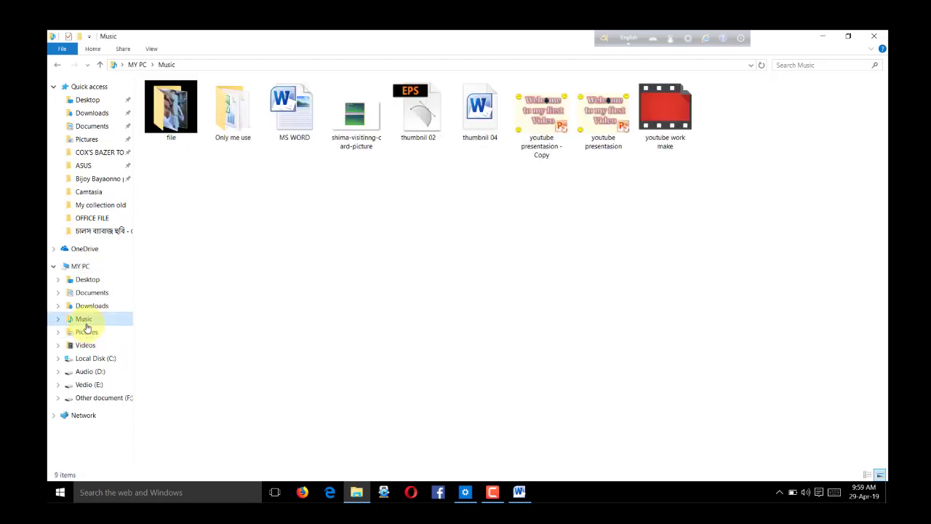
Step: Open the 'MS WORD' file listed in the Music folder in Word
{"action": "double_click", "coordinate": [301, 144]}
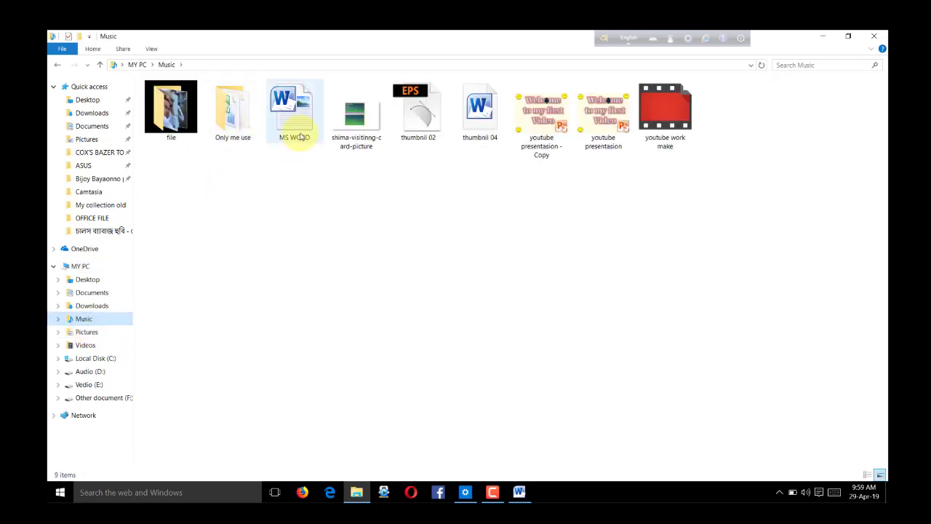